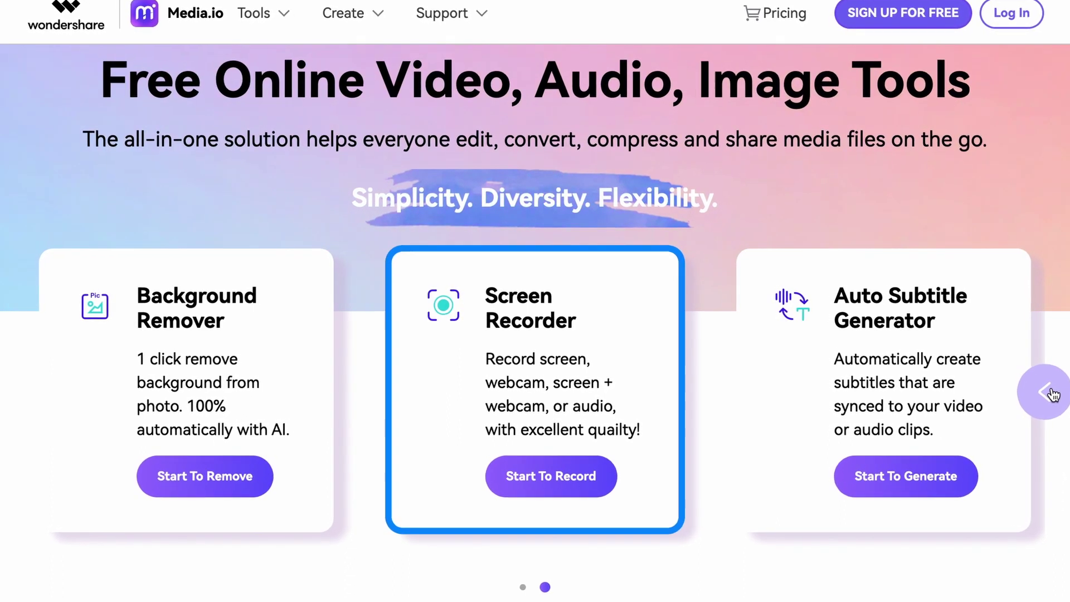
Step: Browse the next set of featured tools on the Media.io homepage and scroll down the page
left_click(1054, 395)
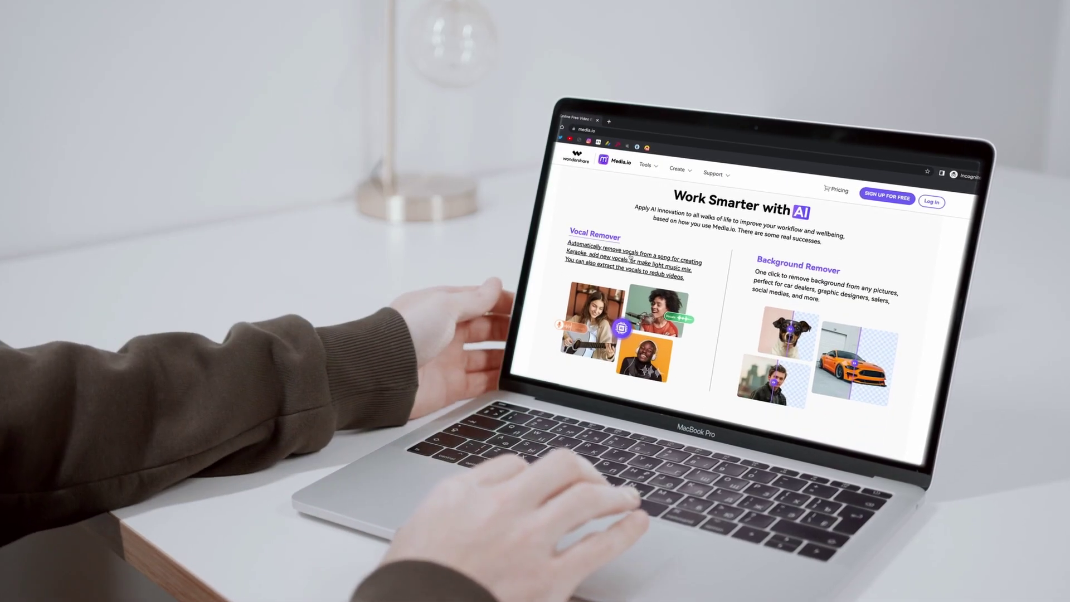
scroll(631, 258, "down", 5)
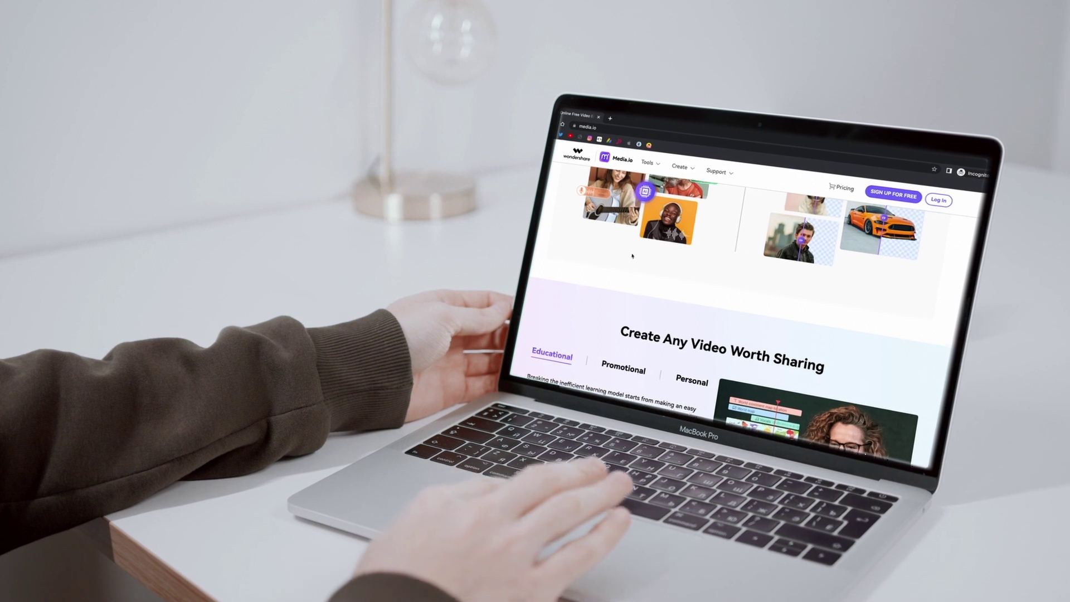
scroll(632, 256, "down", 3)
scroll(634, 255, "down", 5)
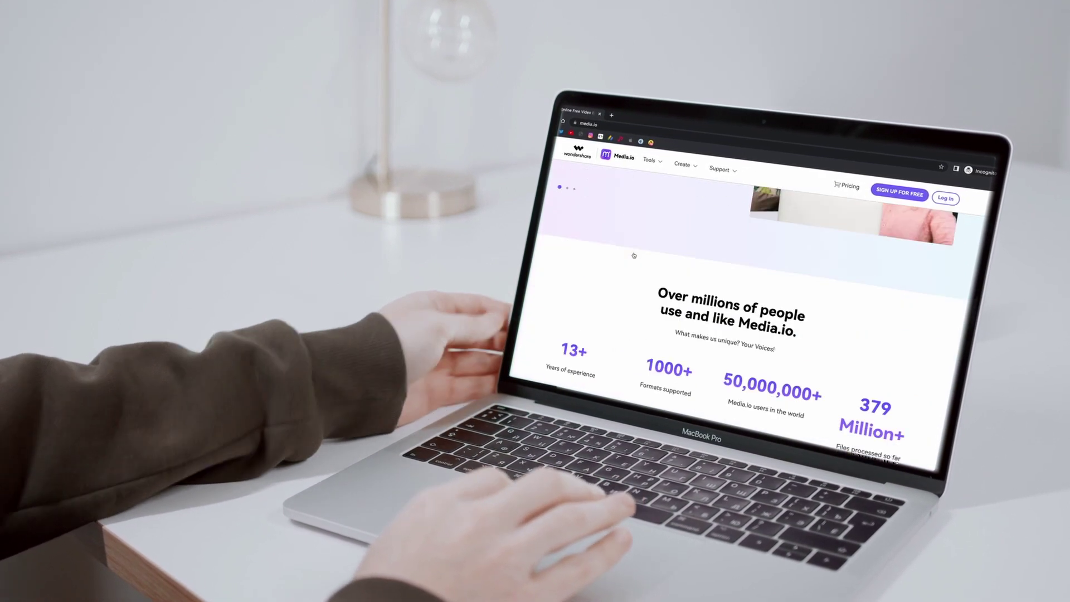
scroll(634, 256, "down", 3)
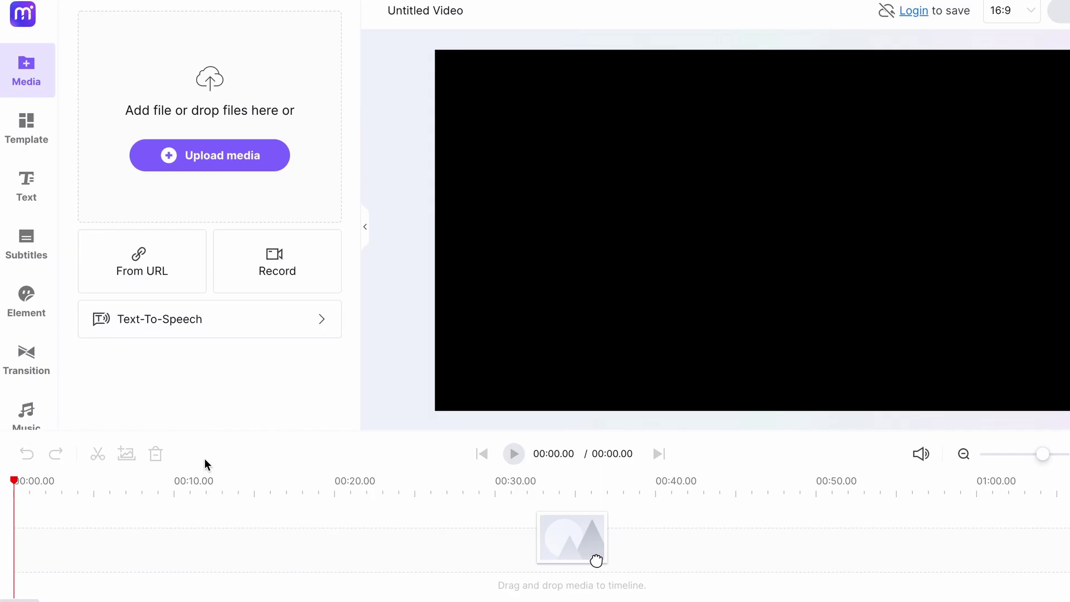
scroll(22, 411, "down", 1)
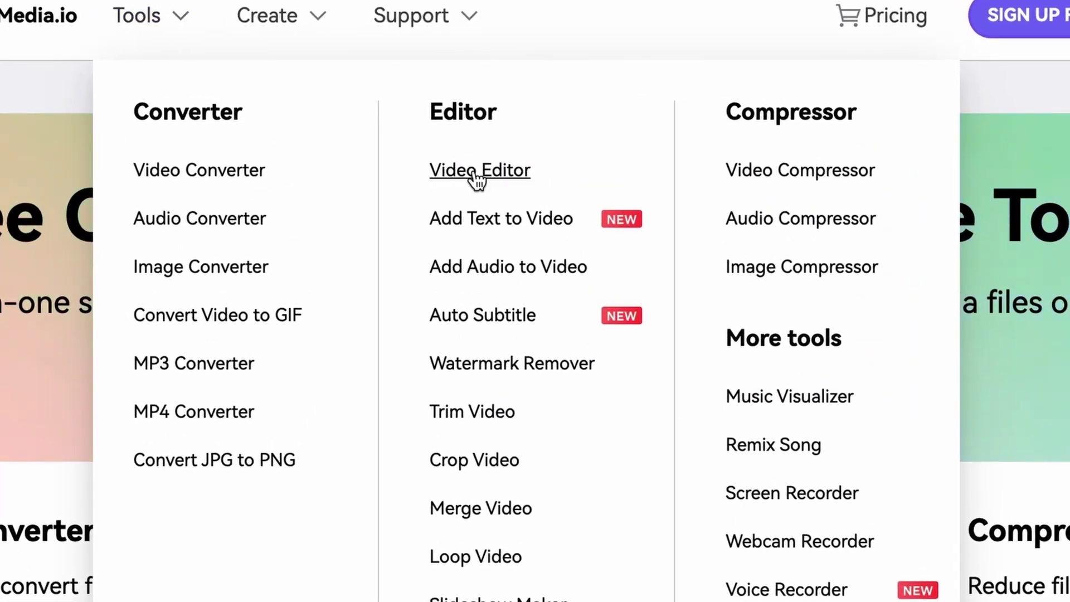
Step: Open Media.io's online video editor from the homepage
left_click(476, 178)
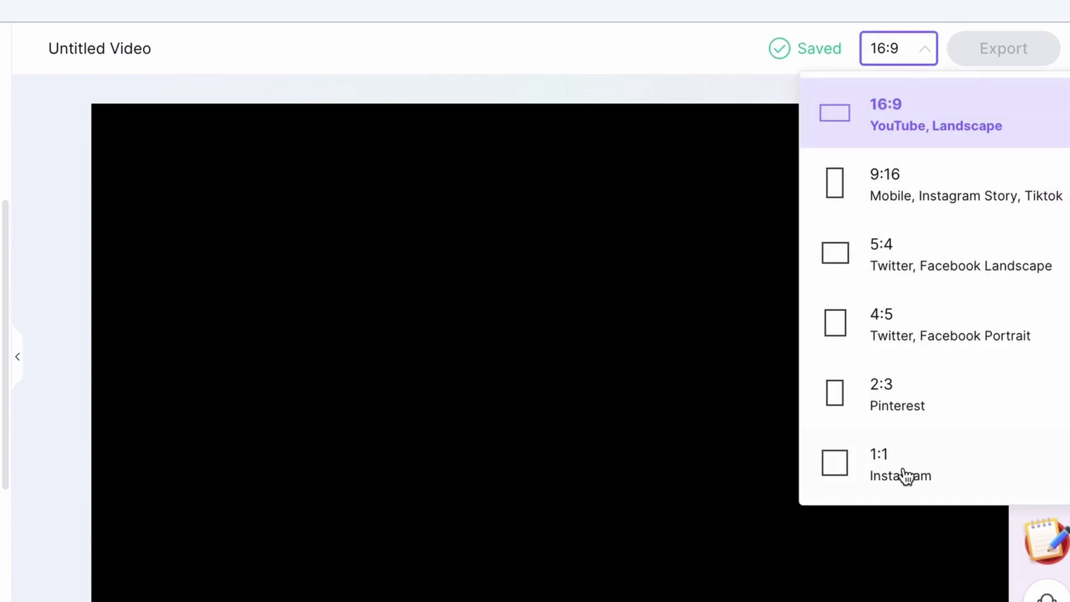
Step: Keep the 16:9 aspect ratio and place drink o'clock.mp4 on the timeline
left_click(879, 107)
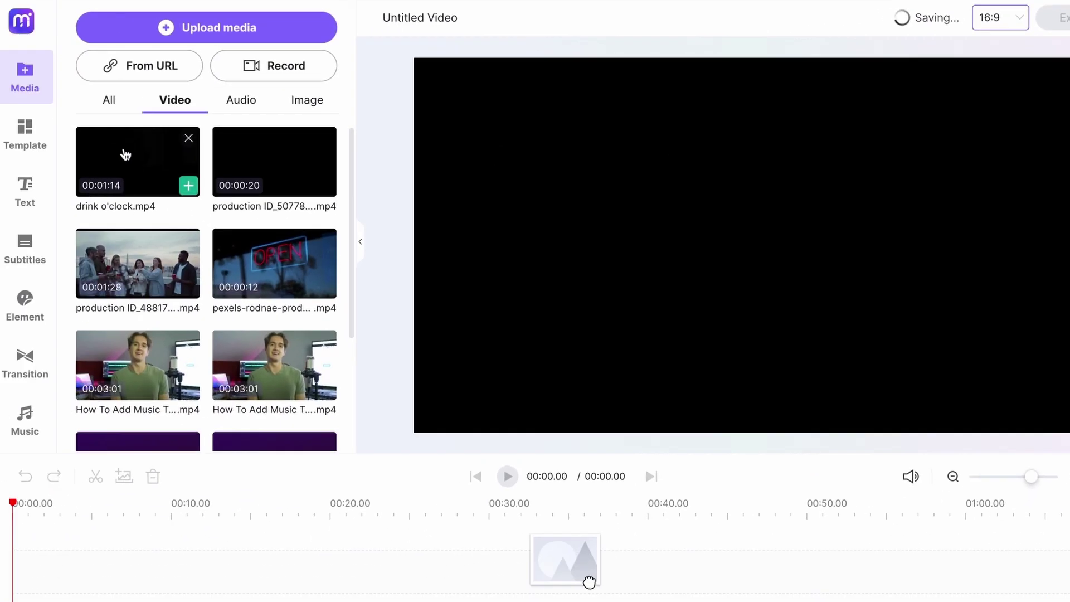
left_click_drag(126, 155, 107, 565)
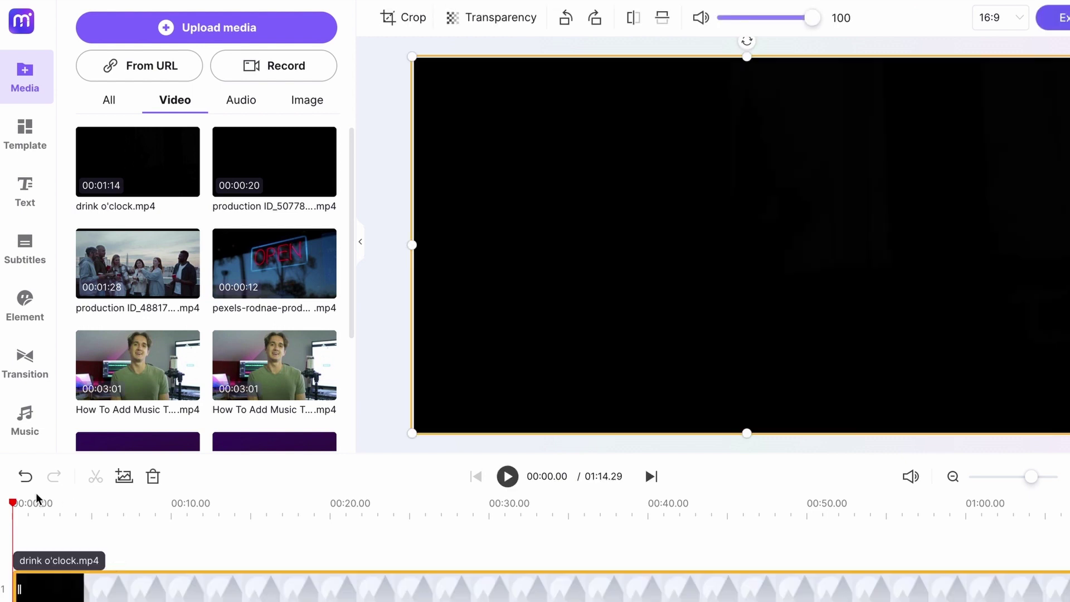
Step: Split drink o'clock.mp4 at 00:11.40, 00:16.75 and 00:20.50, delete the 16.75–20.50 piece and close the gap
left_click(51, 503)
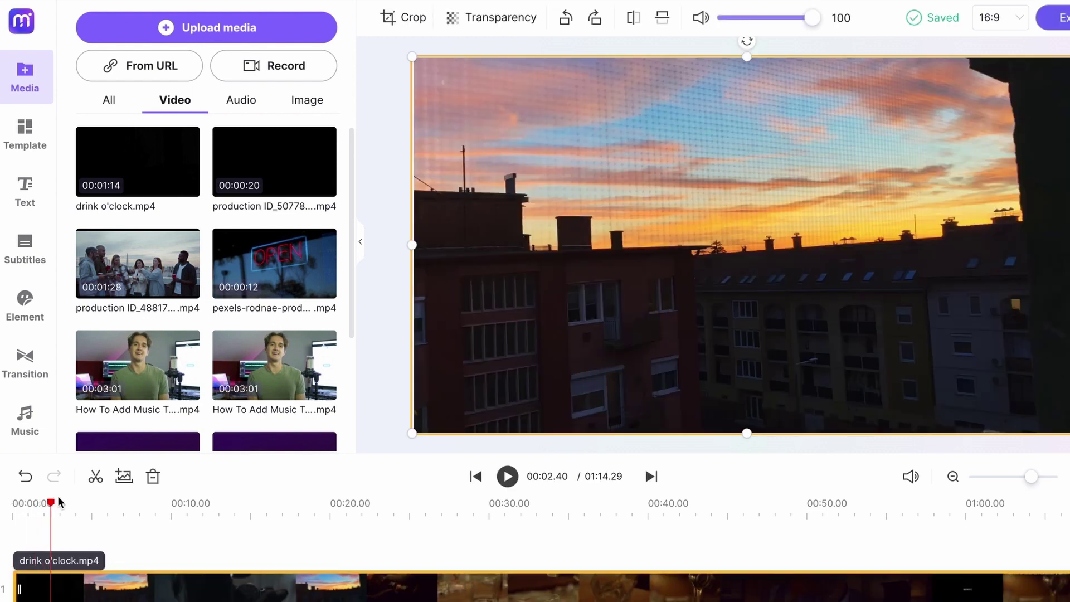
left_click_drag(139, 511, 191, 521)
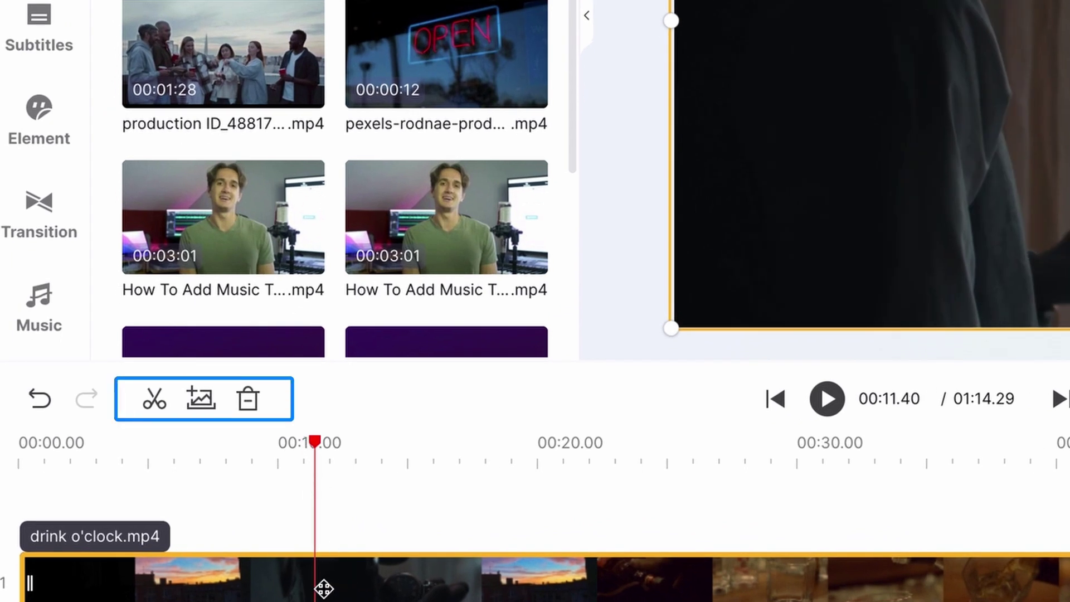
left_click(159, 411)
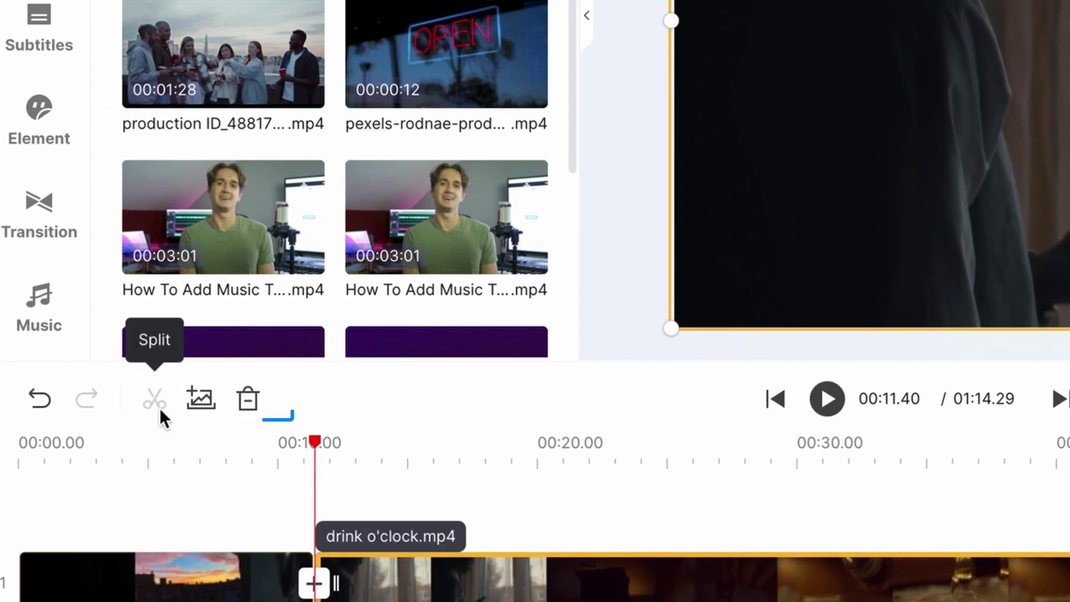
left_click_drag(313, 441, 552, 455)
left_click(147, 411)
left_click(152, 412)
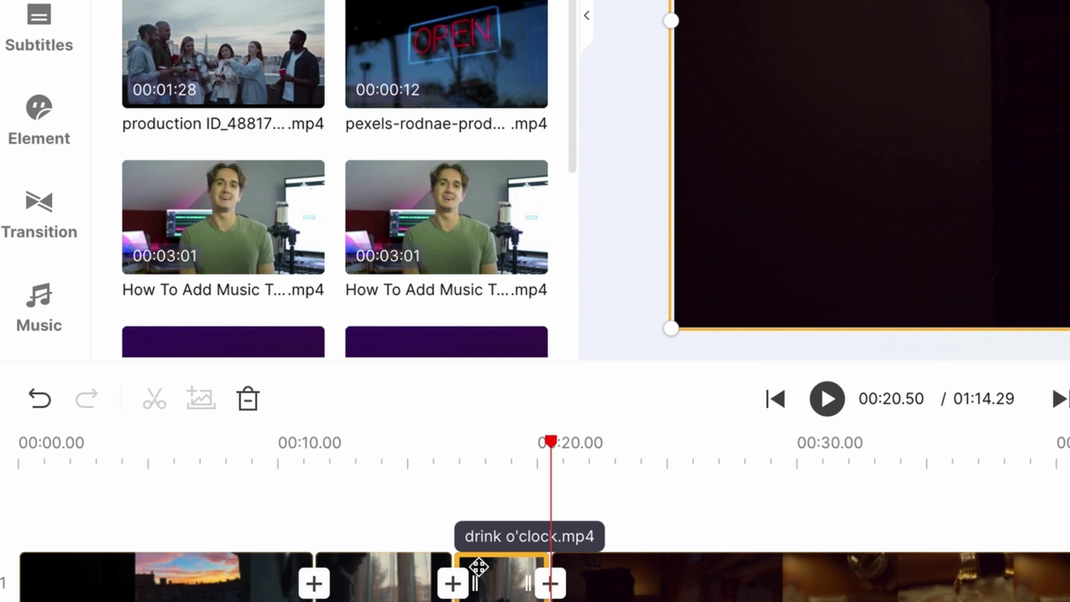
left_click(250, 403)
left_click(500, 583)
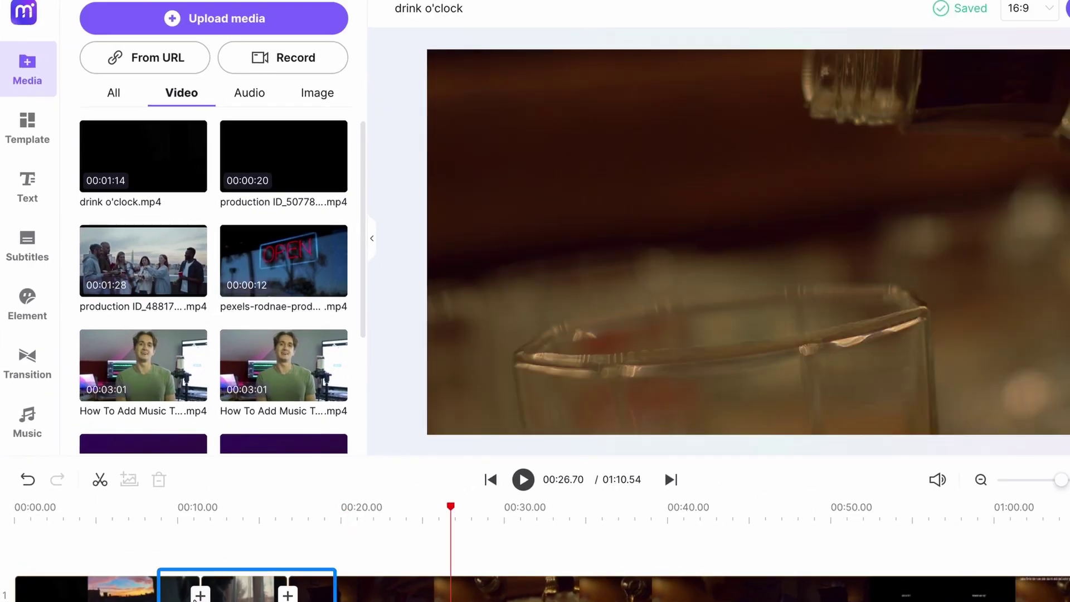
Step: Add a fade transition between the first two clips and preview it
left_click(200, 594)
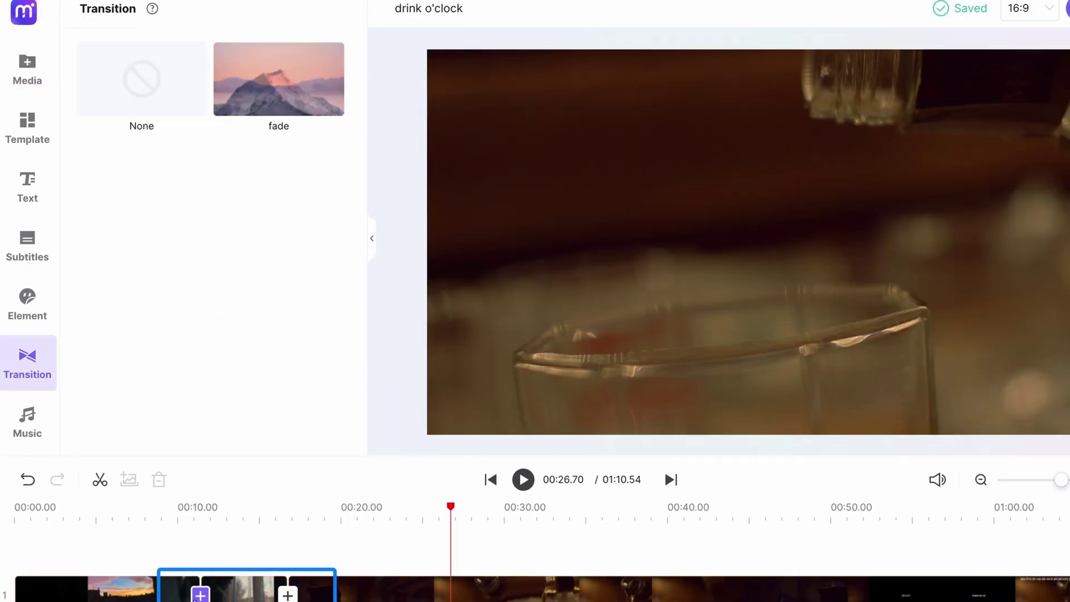
left_click(271, 106)
left_click(523, 480)
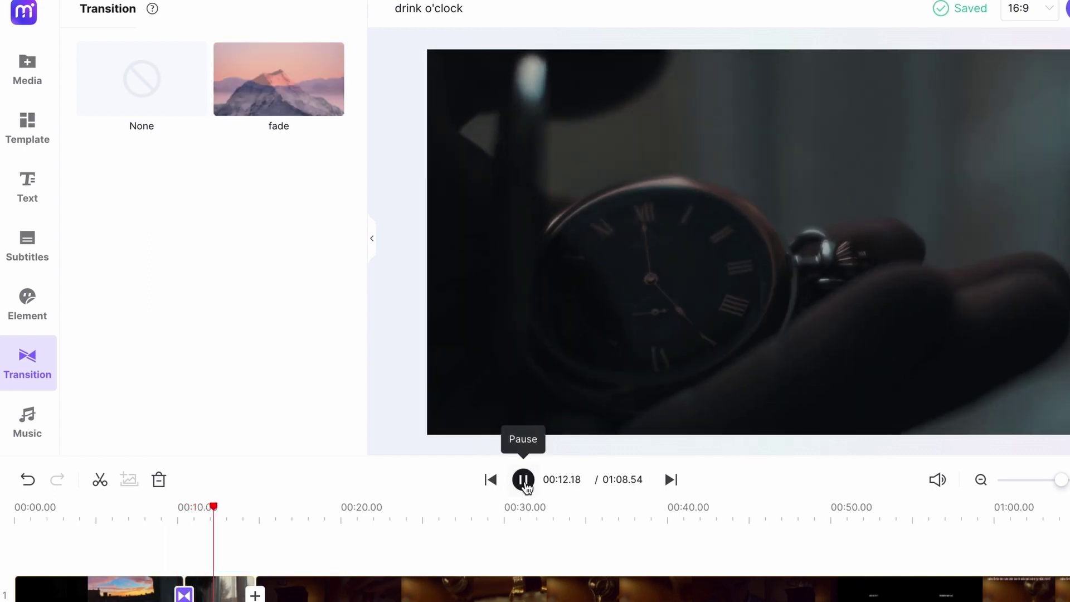
left_click(524, 481)
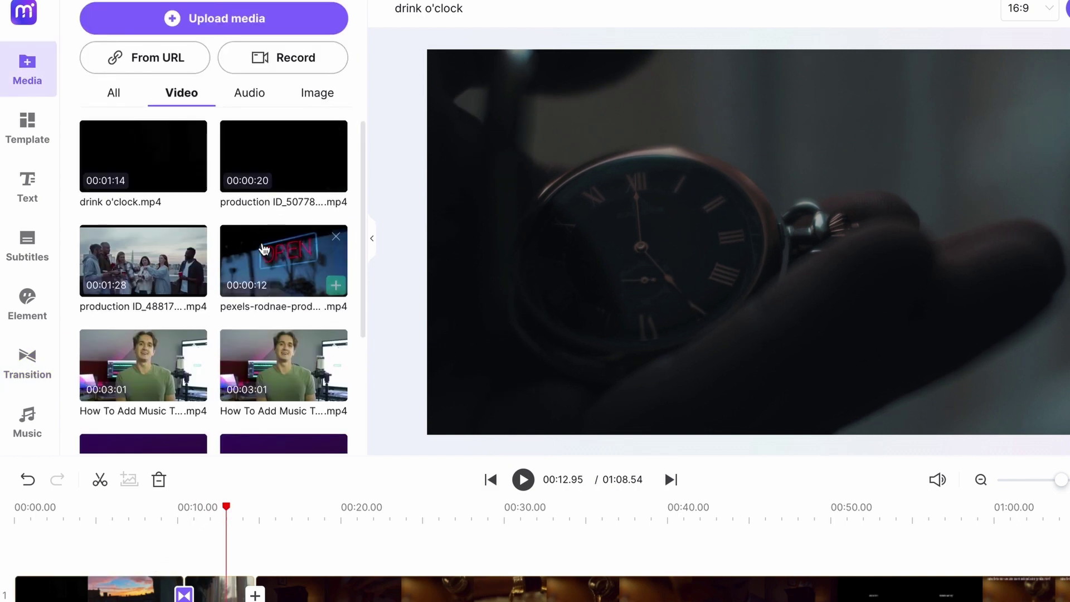
Step: Overlay pexels-rodnae-productions-6529560.mp4 on track 2, freeze a frame at 00:12.85, and lengthen the still slightly
left_click_drag(265, 252, 275, 560)
left_click_drag(174, 511, 207, 511)
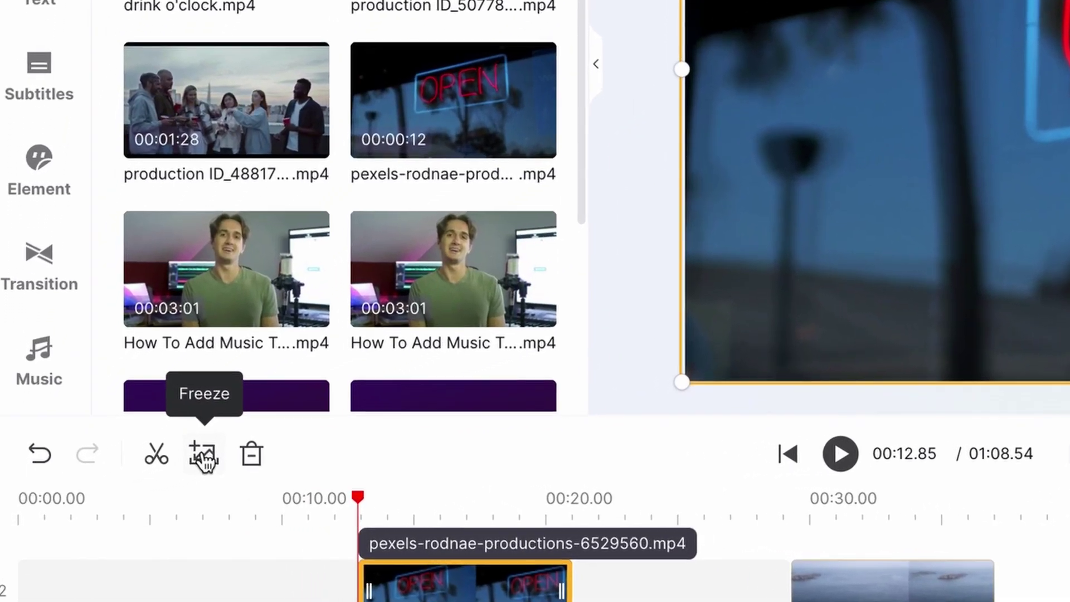
left_click(204, 458)
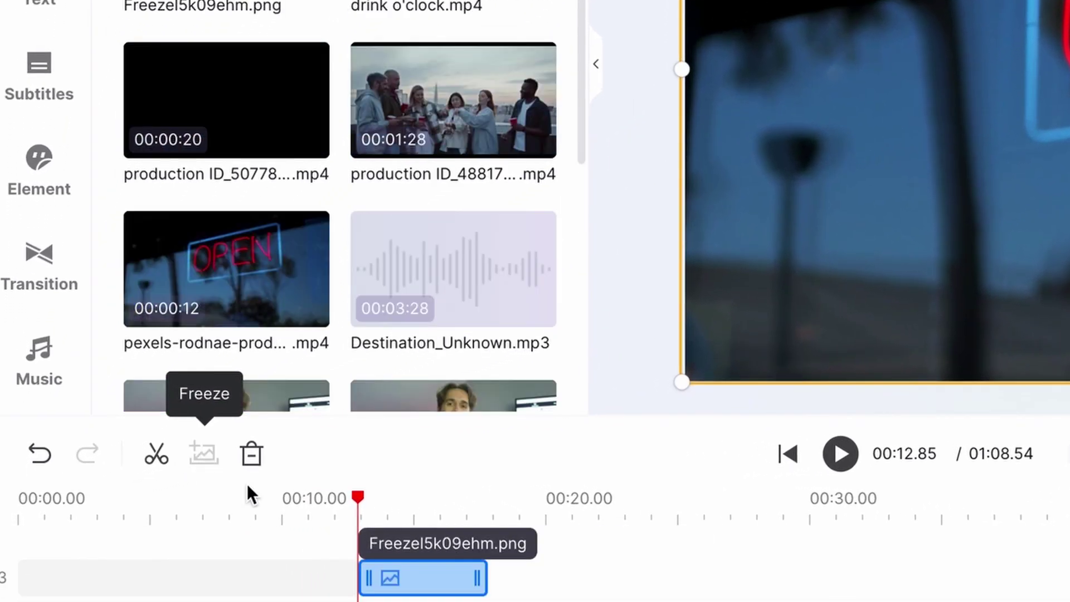
left_click_drag(483, 584, 498, 583)
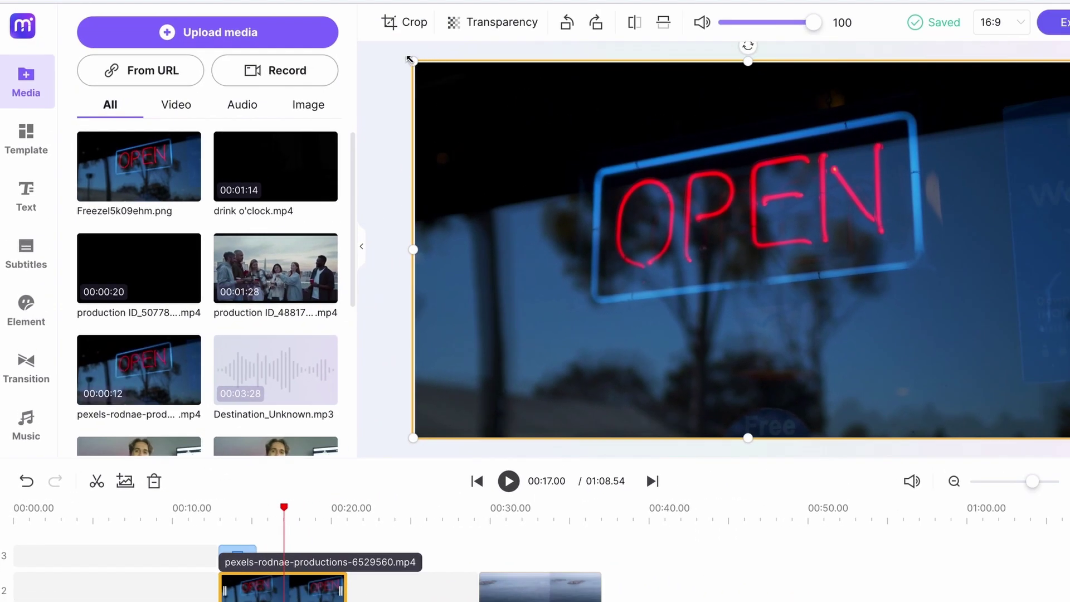
Step: Shrink the OPEN overlay, crop its left side, and move it to the lower right
left_click_drag(410, 59, 762, 258)
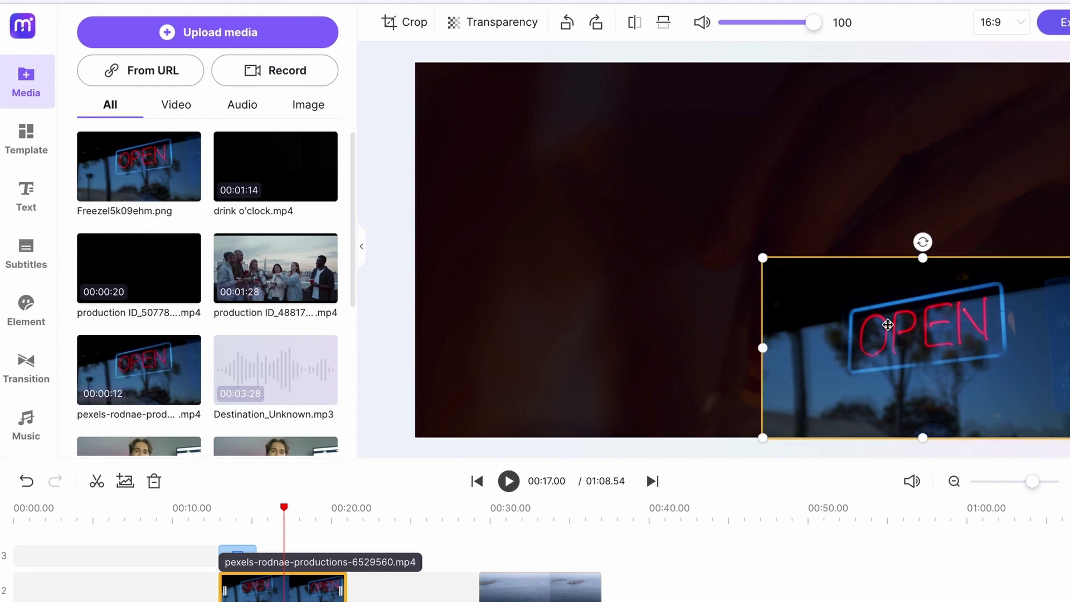
left_click_drag(932, 350, 759, 252)
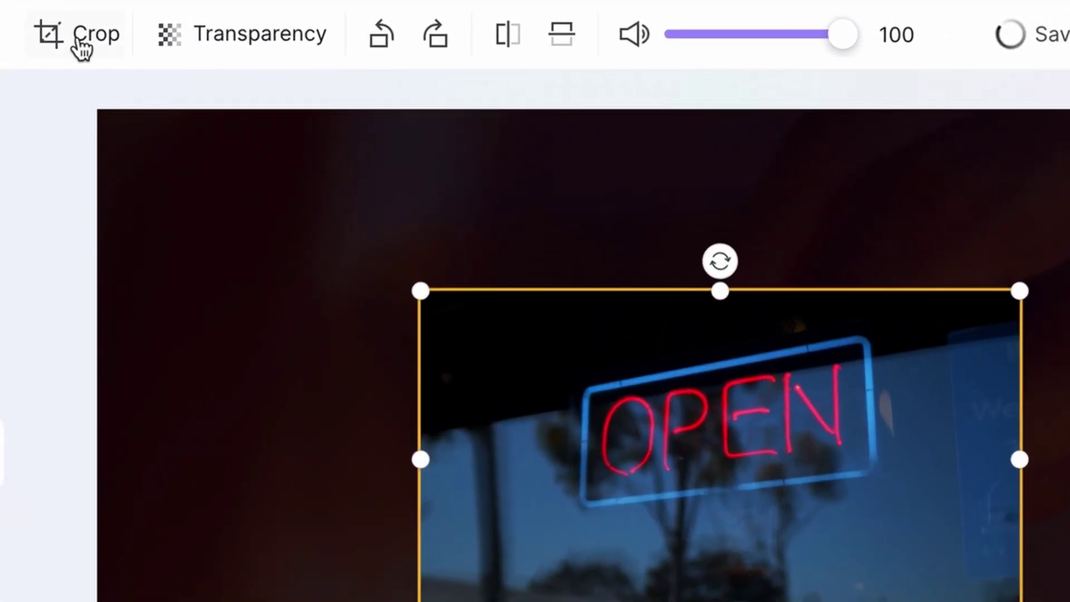
left_click(81, 47)
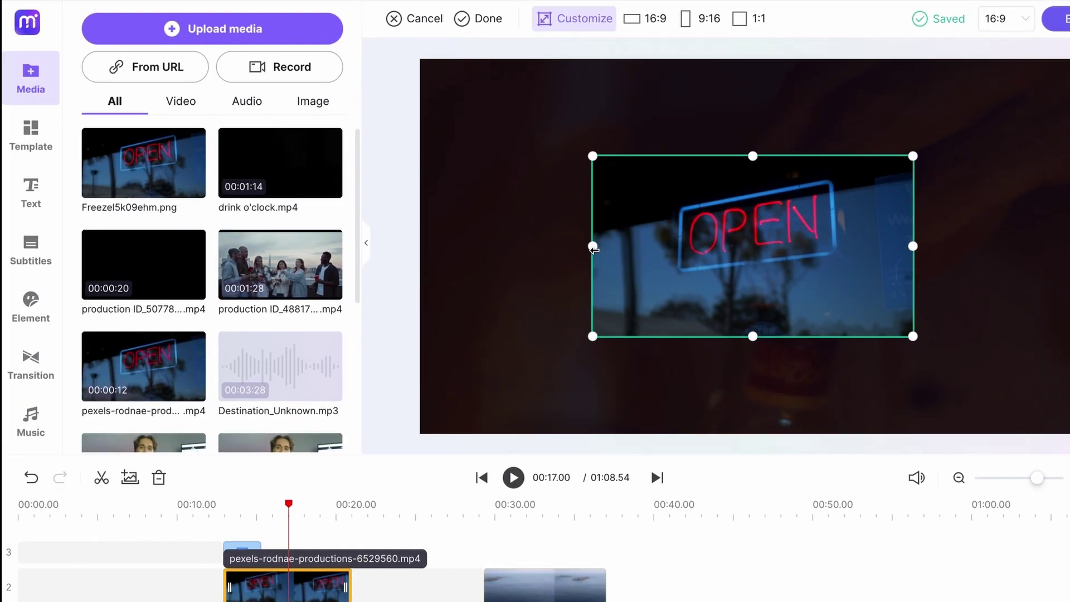
left_click_drag(593, 249, 662, 249)
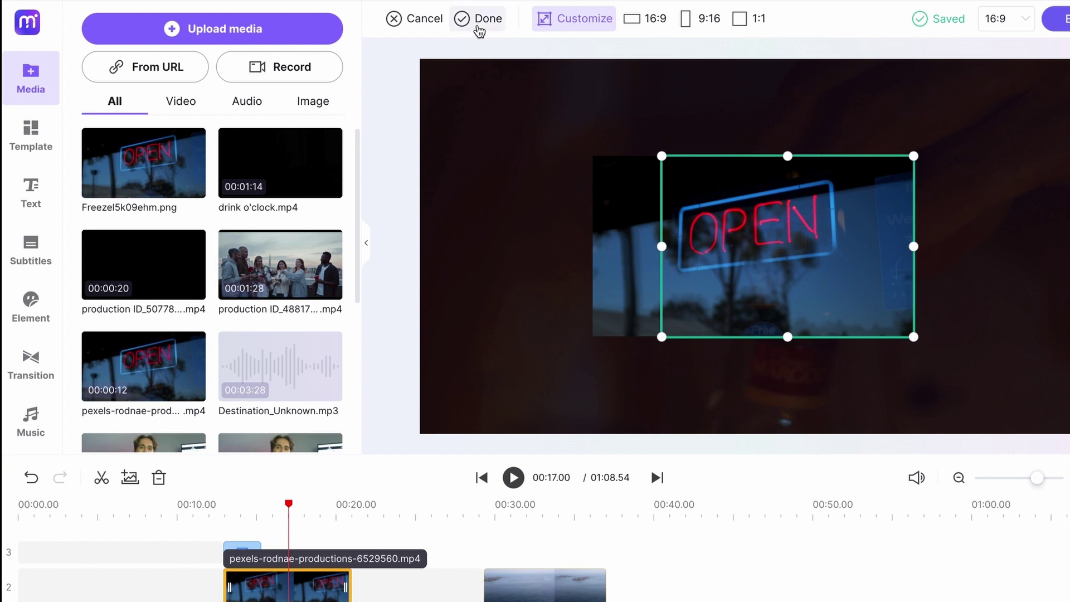
left_click(481, 18)
left_click(762, 211)
left_click_drag(763, 211, 935, 308)
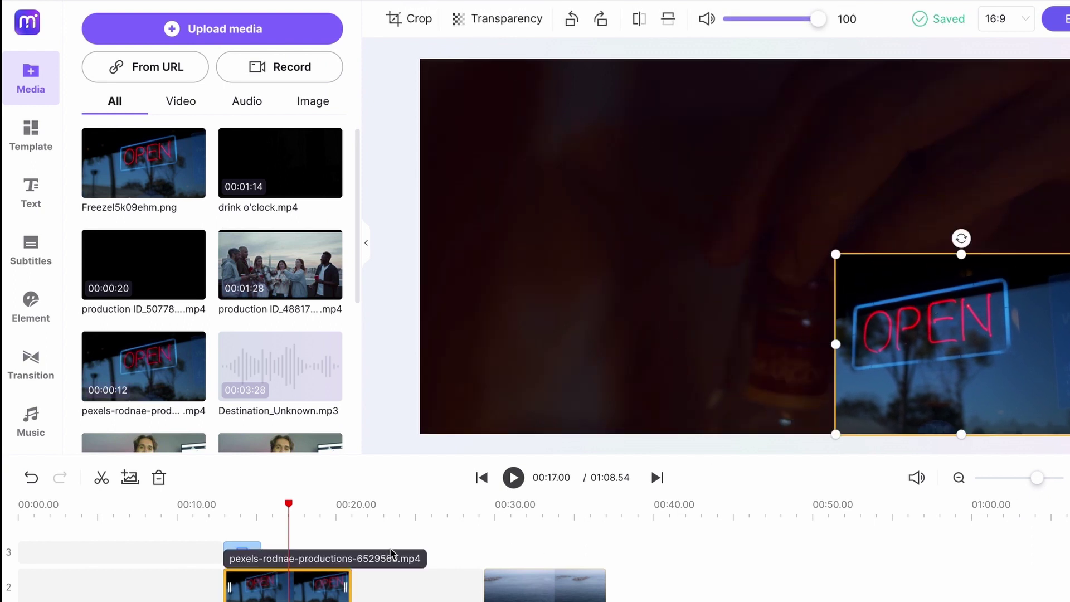
Step: Undo and redo the overlay's crop and move to compare the placement
left_click(31, 479)
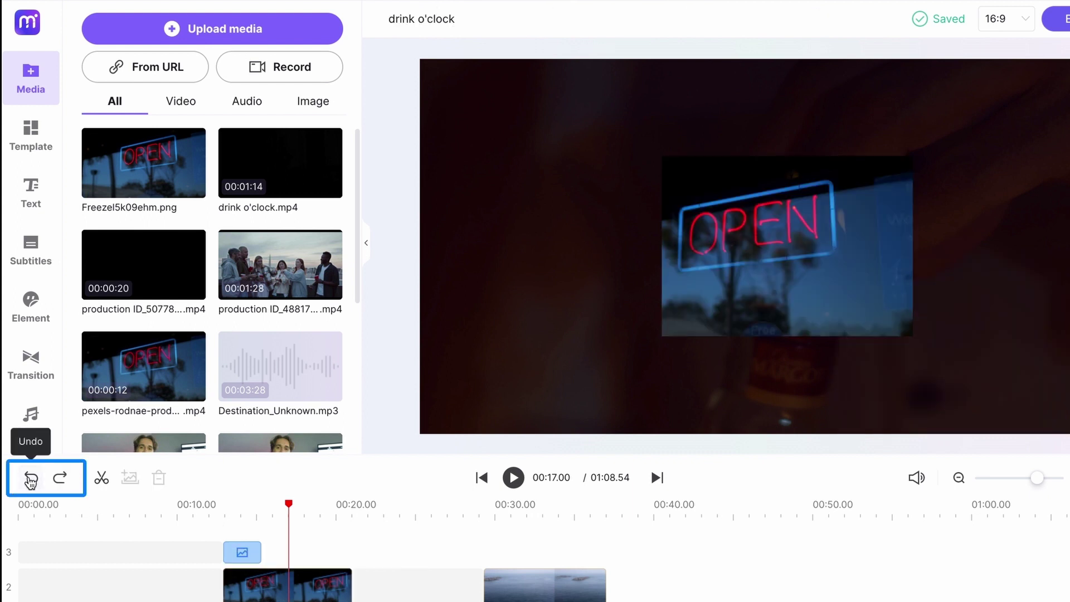
left_click(31, 479)
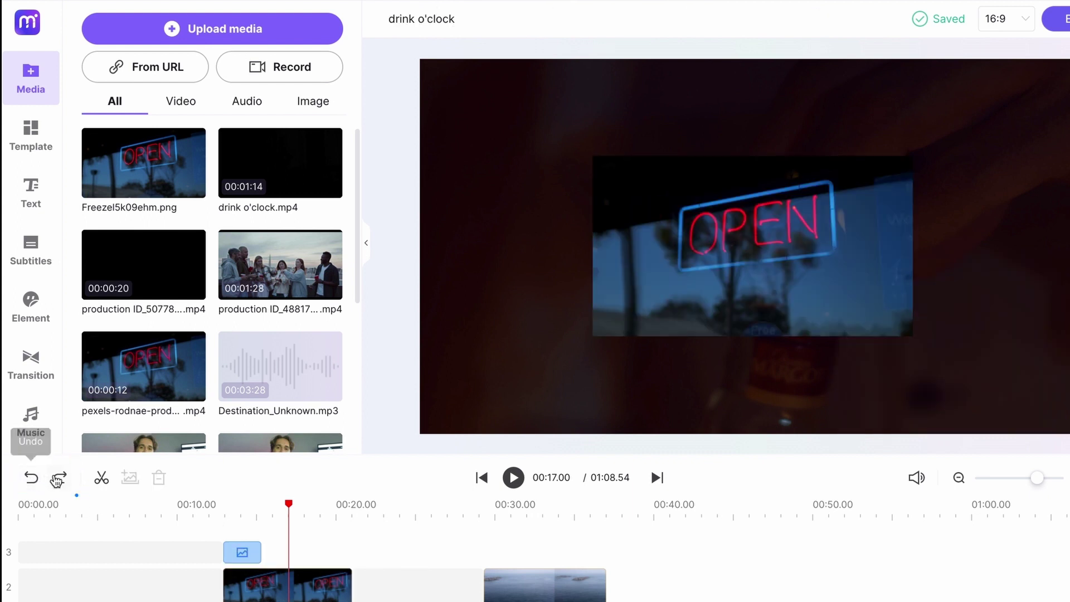
left_click(60, 479)
left_click(60, 479)
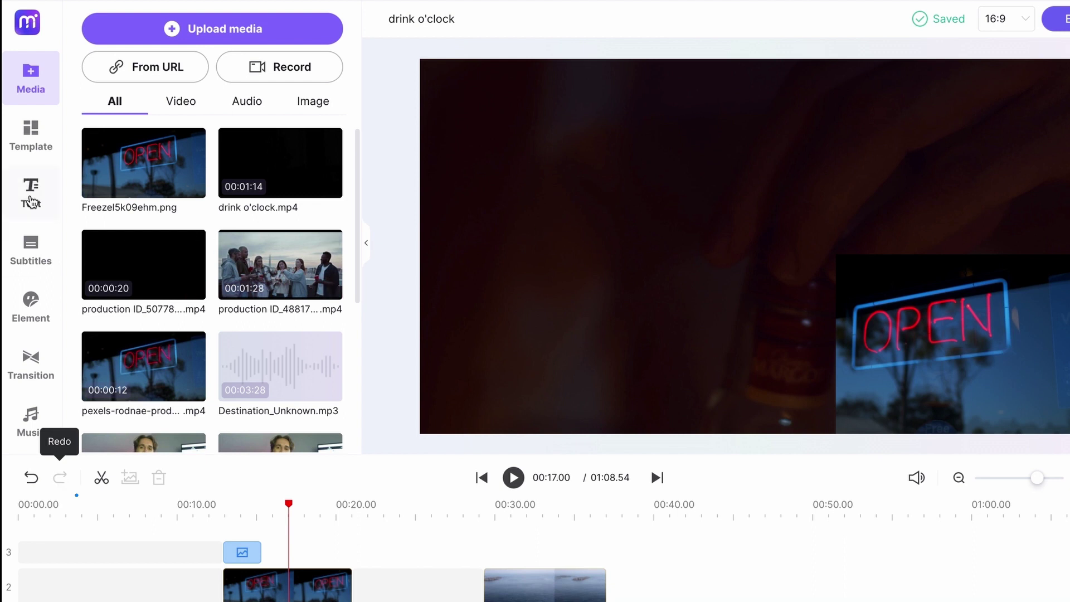
Step: Place a Fill Text title reading SUBSCRIBE! at the top right of the video
left_click(32, 200)
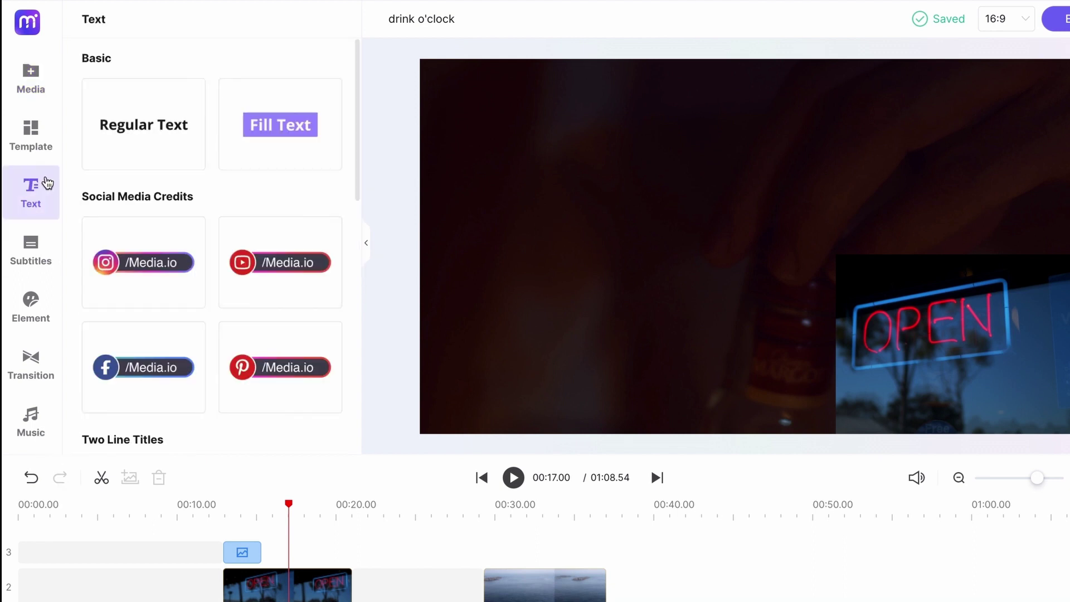
left_click_drag(358, 67, 373, 309)
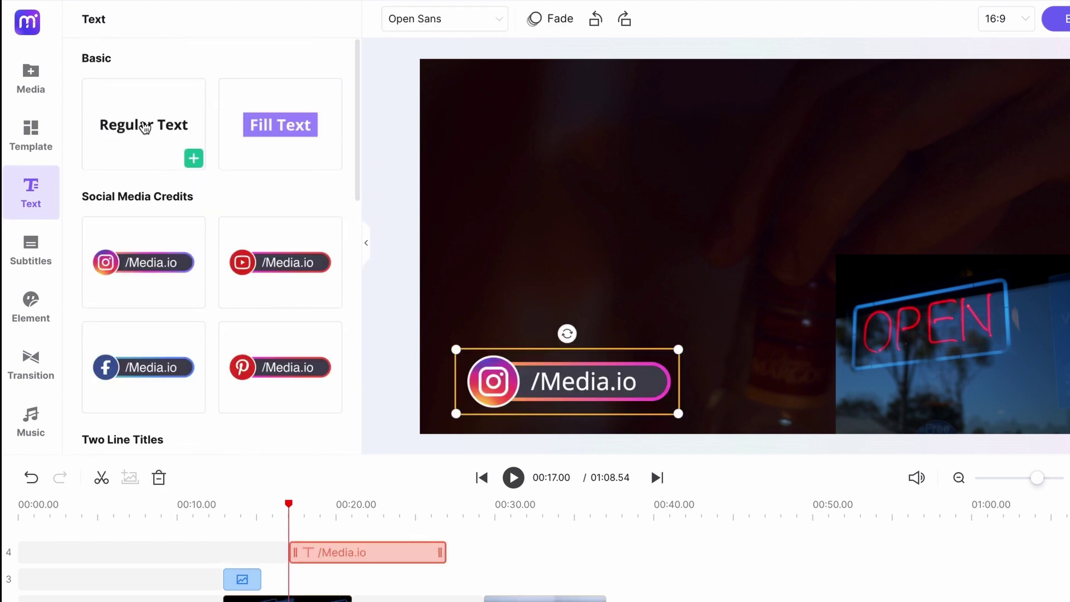
left_click_drag(281, 124, 809, 344)
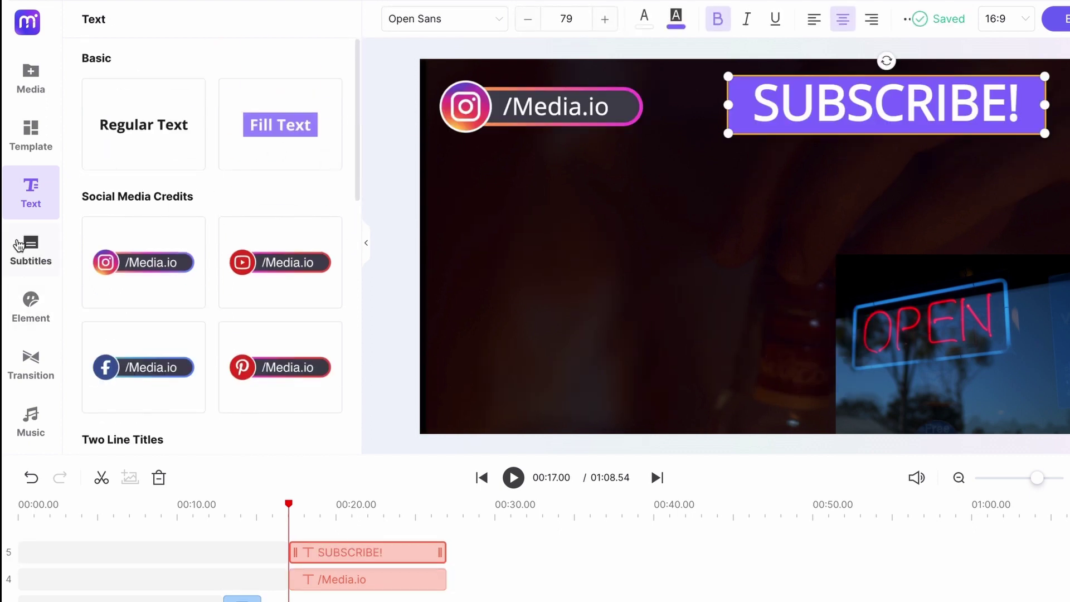
left_click(19, 245)
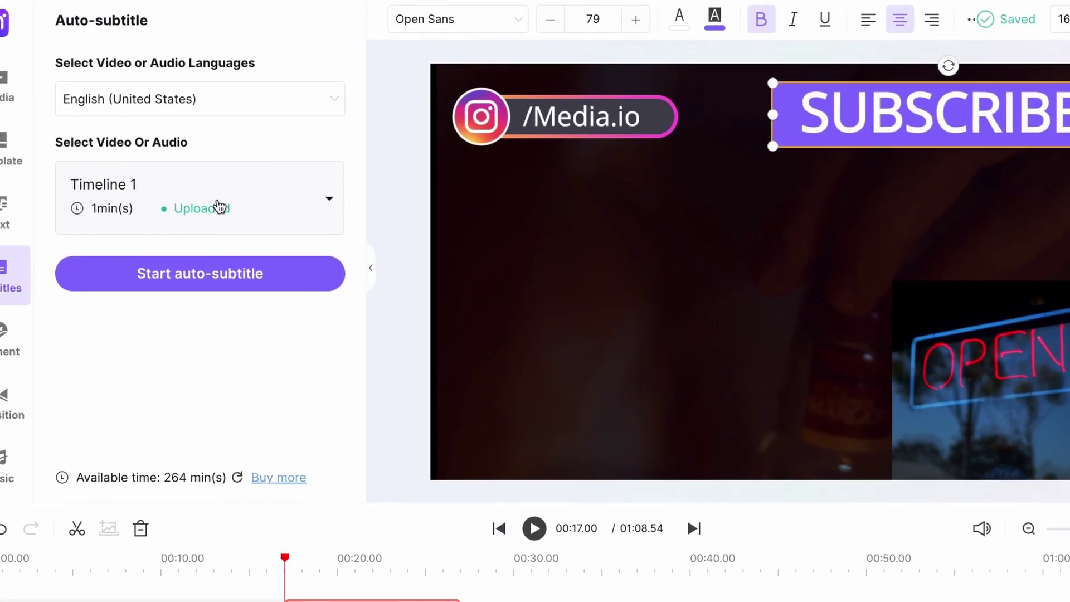
Step: Auto-generate English (United States) subtitles for Timeline 1
left_click(160, 100)
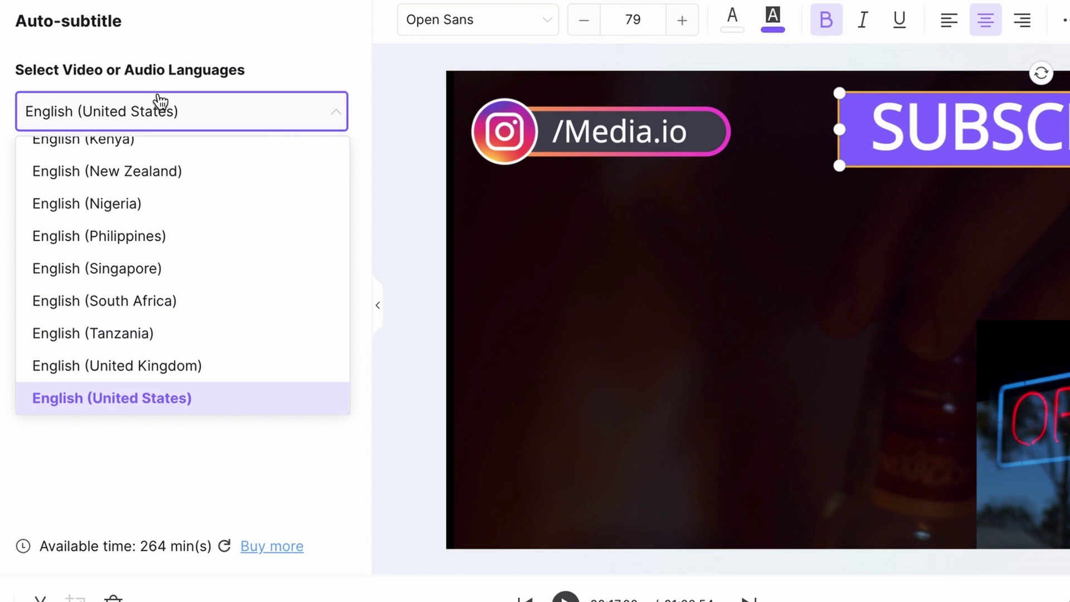
left_click_drag(344, 152, 363, 280)
left_click(363, 280)
left_click(256, 225)
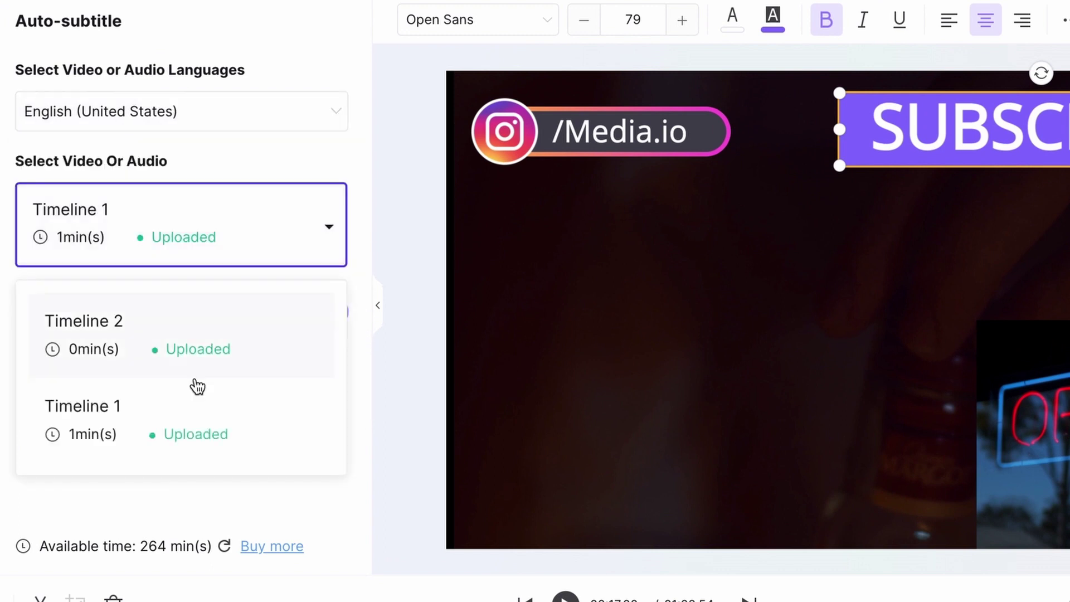
left_click(173, 439)
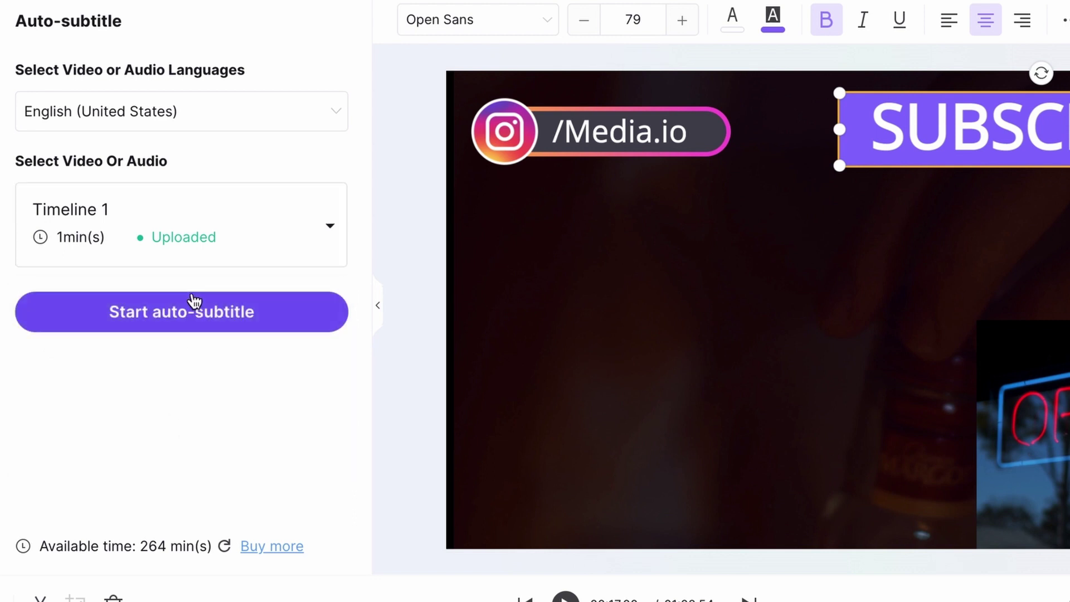
left_click(192, 321)
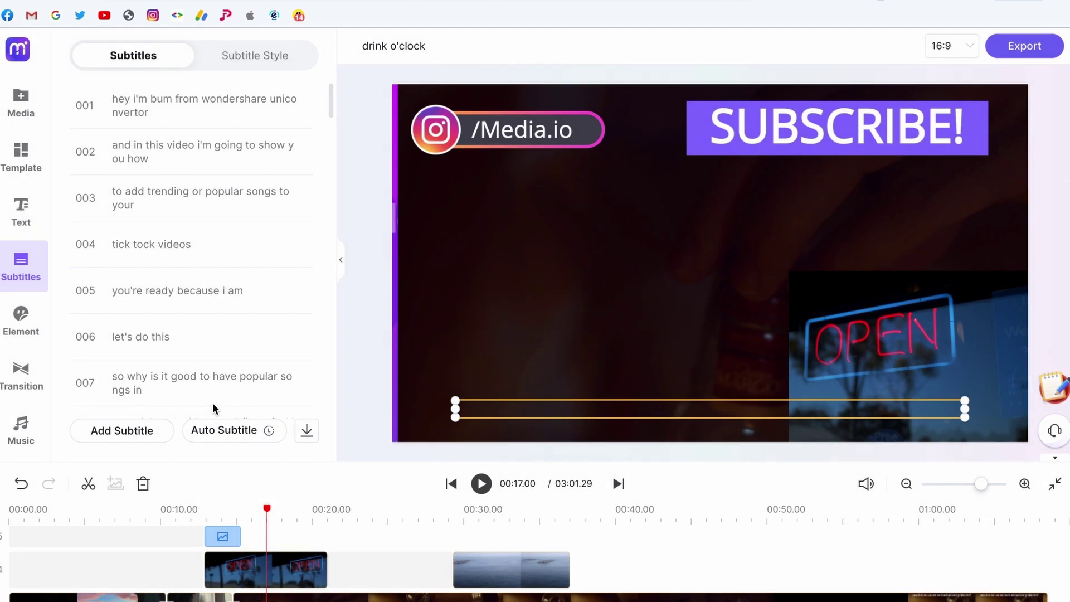
Step: Correct the wording of subtitle 024 in the Subtitles list
scroll(212, 403, "down", 10)
left_click(174, 243)
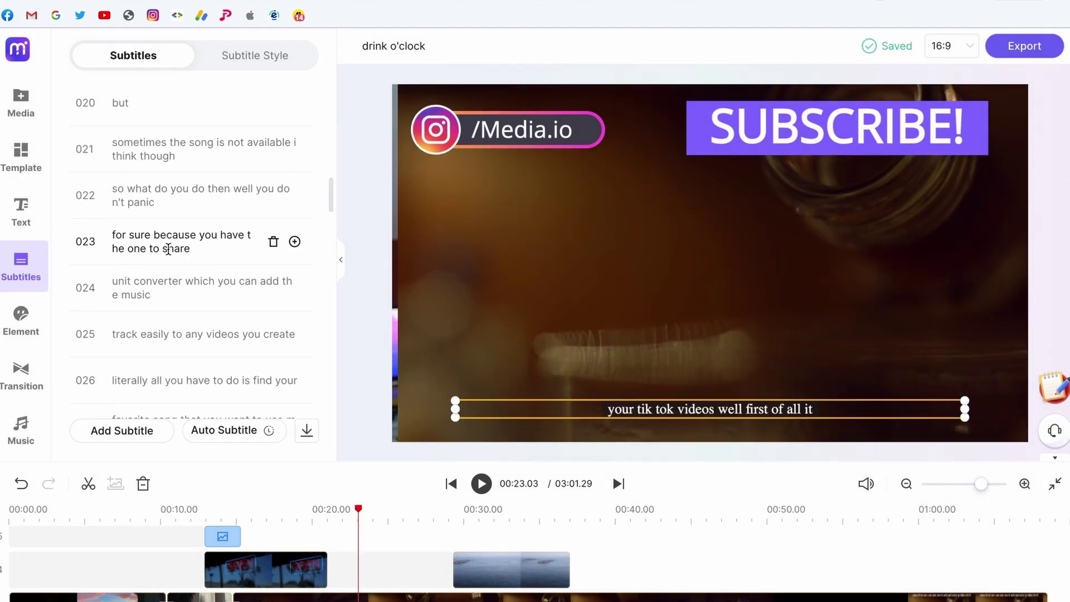
left_click(136, 280)
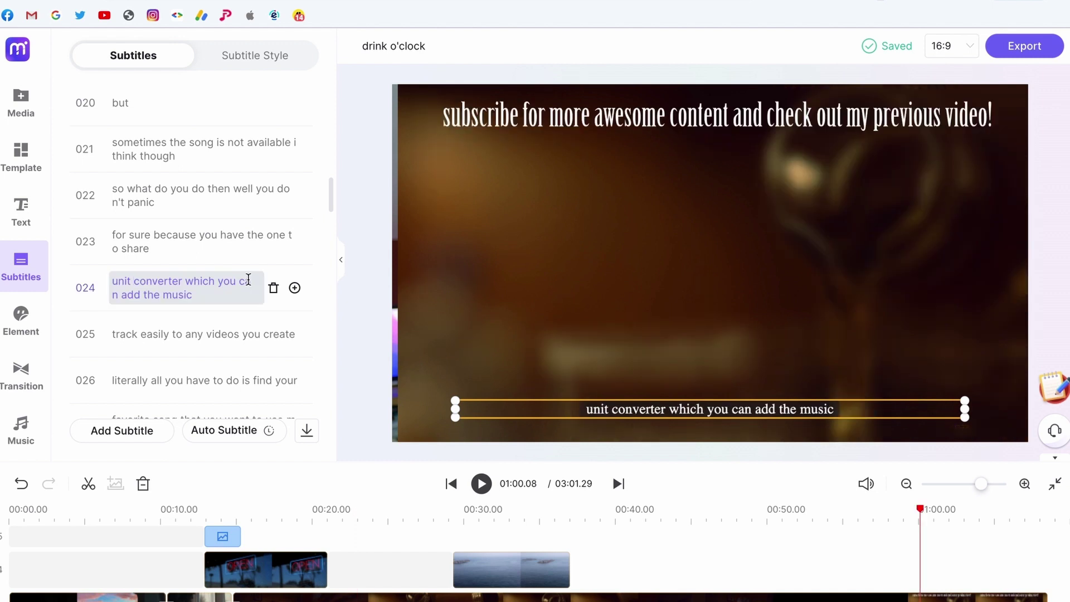
key("BackSpace")
left_click(130, 432)
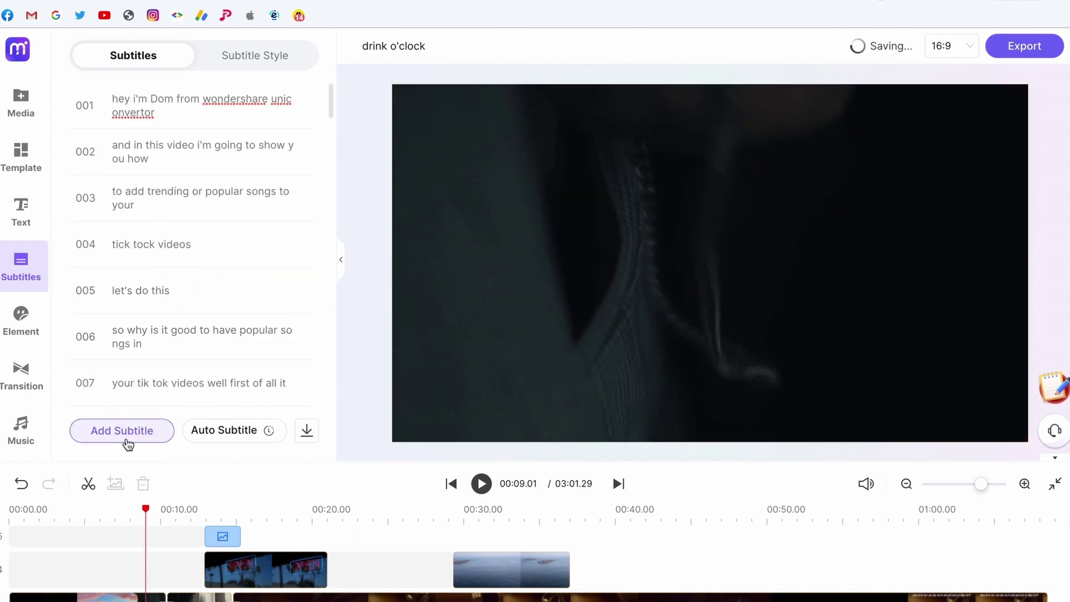
Step: Insert a new subtitle line, delete it again, and select the 'so why is it good' caption
left_click(143, 418)
left_click(150, 297)
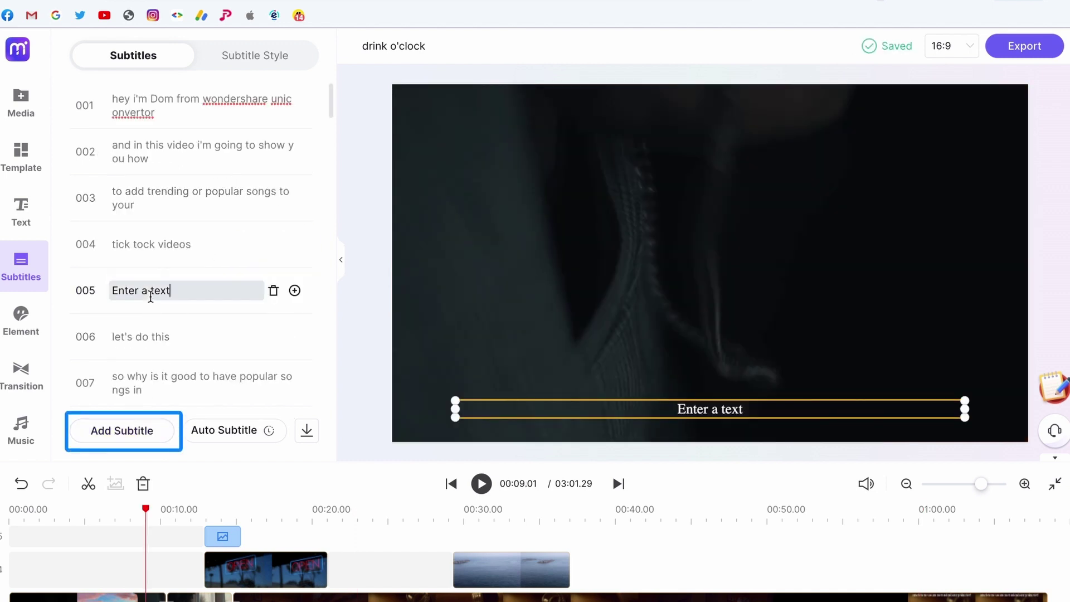
left_click(273, 293)
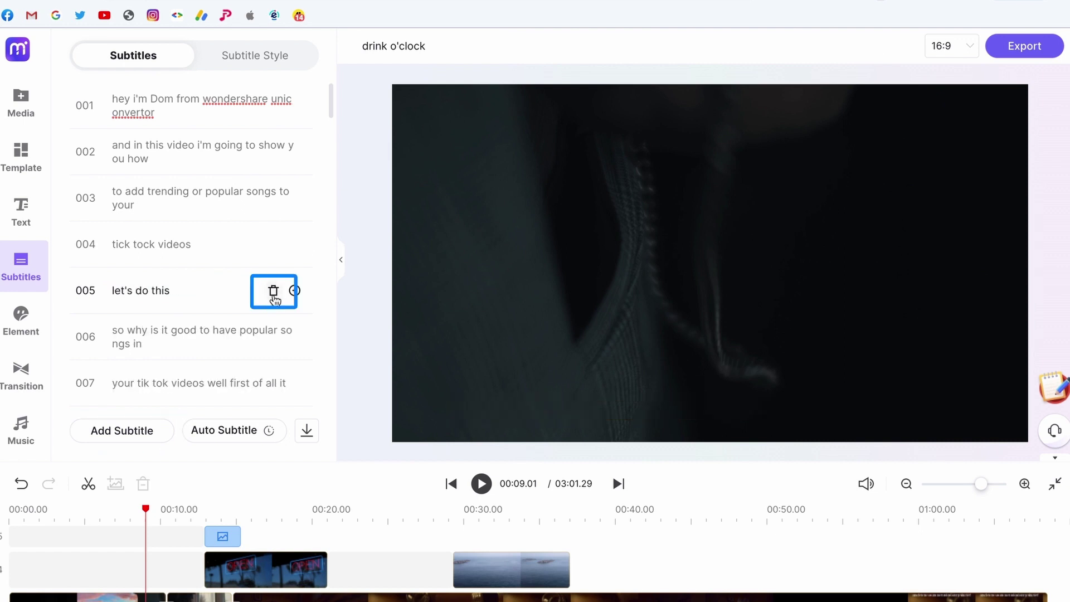
left_click(277, 363)
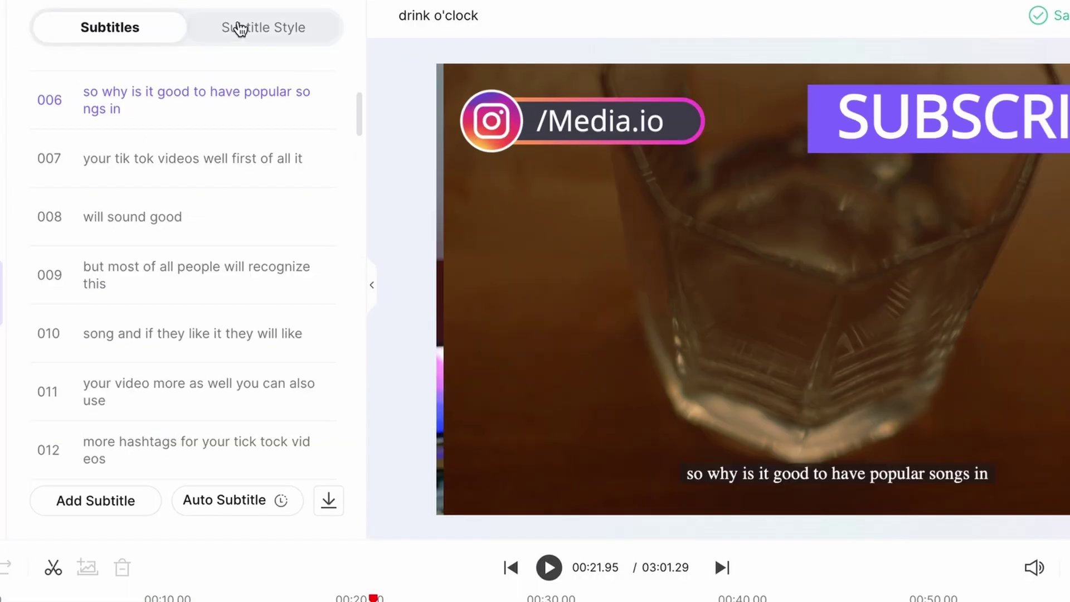
Step: Give the subtitles the outline effect with a purple shadow after trying other effects
left_click(241, 28)
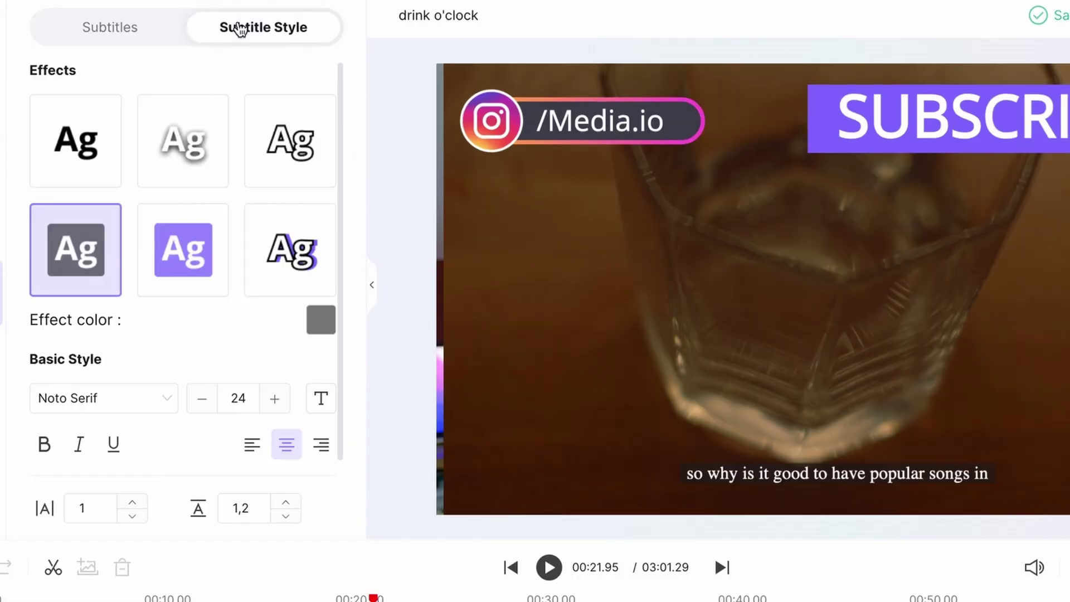
left_click(70, 135)
left_click(169, 128)
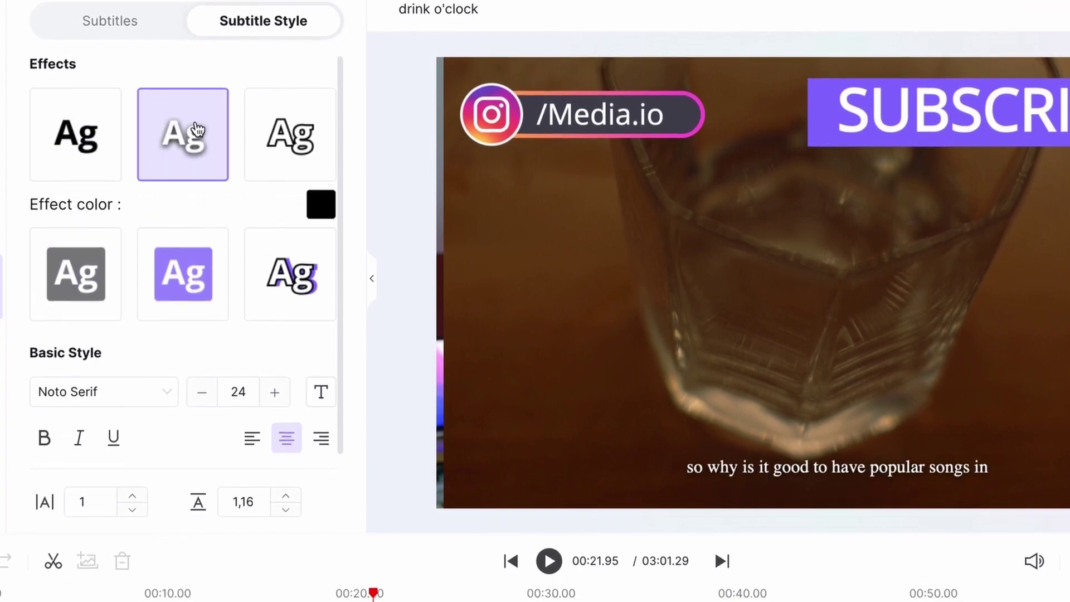
left_click(290, 133)
left_click(290, 275)
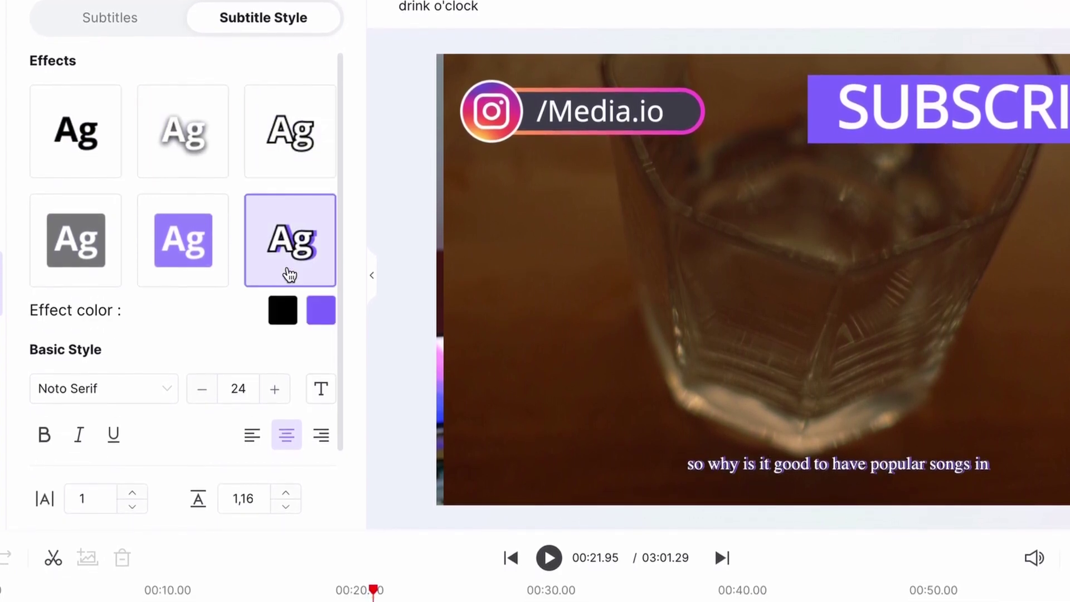
Step: Set the subtitle font to Bangers, size 34, letter spacing 38, and uppercase letter case
scroll(141, 320, "down", 1)
left_click(141, 320)
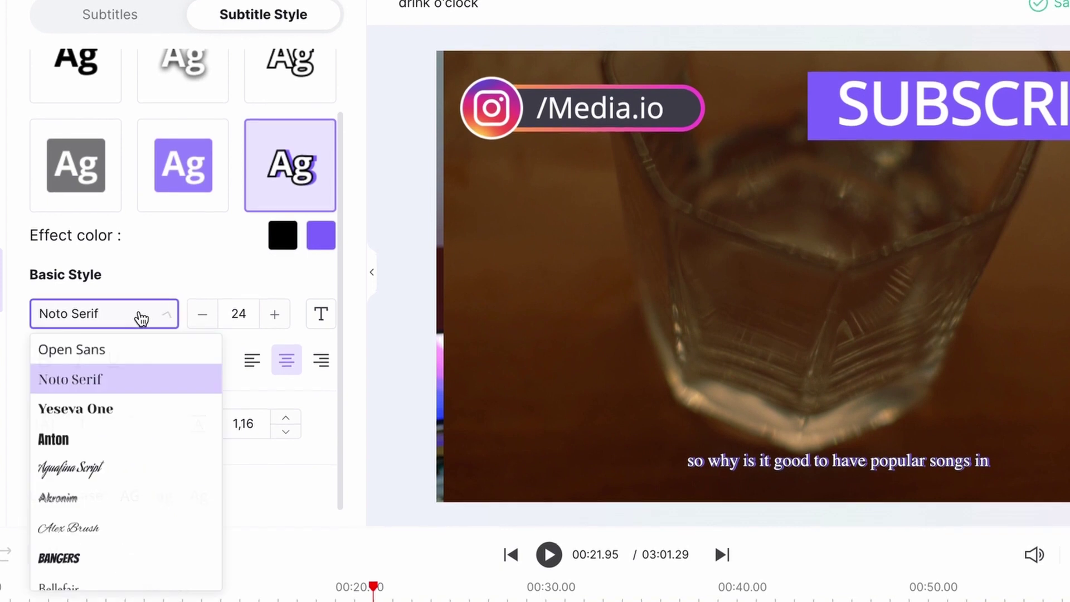
left_click(58, 557)
left_click(273, 315)
left_click(273, 316)
double_click(272, 315)
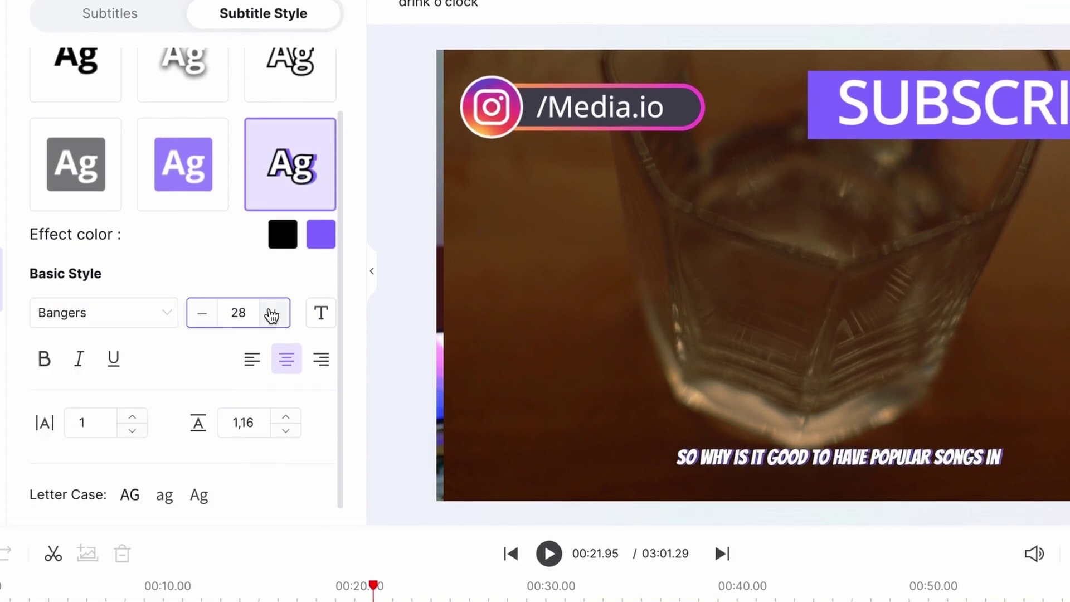
double_click(272, 315)
double_click(272, 315)
double_click(272, 315)
left_click(321, 313)
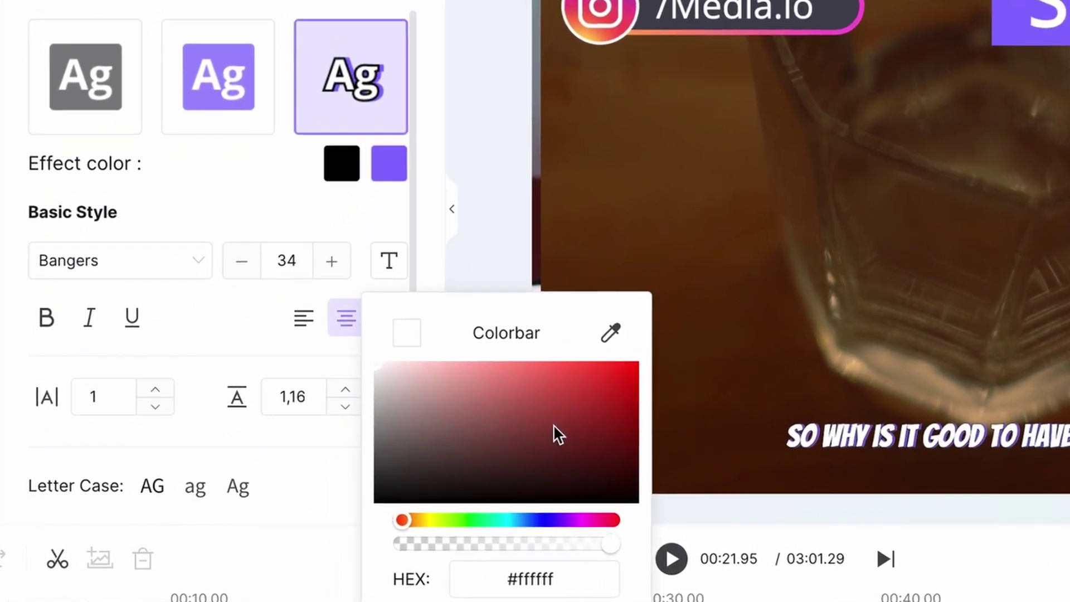
left_click_drag(155, 389, 155, 389)
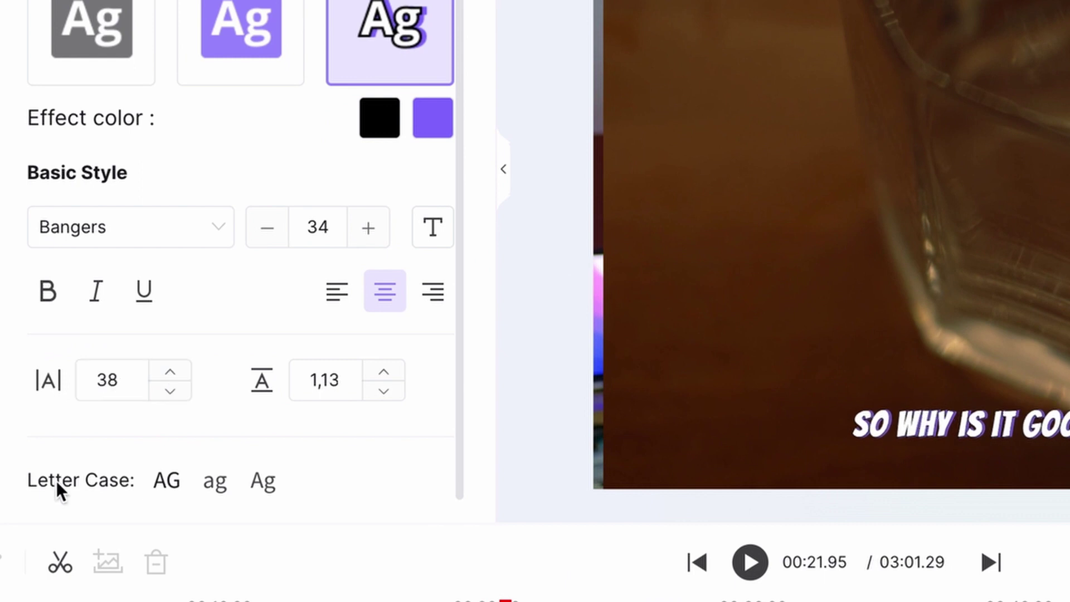
left_click(167, 481)
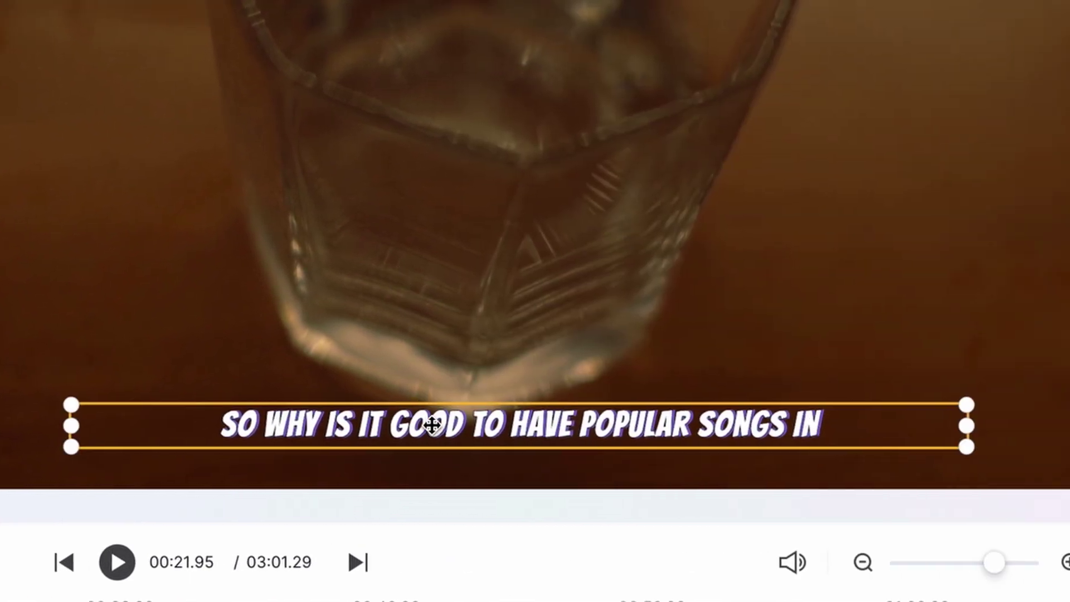
Step: Move the subtitle box down to the bottom of the video frame
left_click_drag(432, 425, 510, 159)
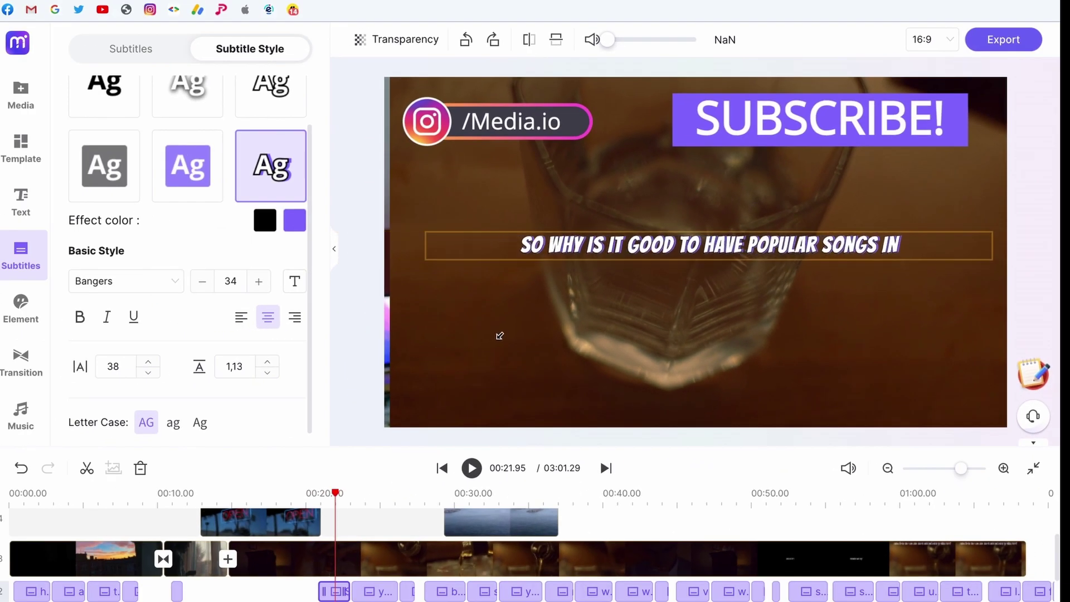
left_click(654, 235)
left_click_drag(654, 244, 658, 399)
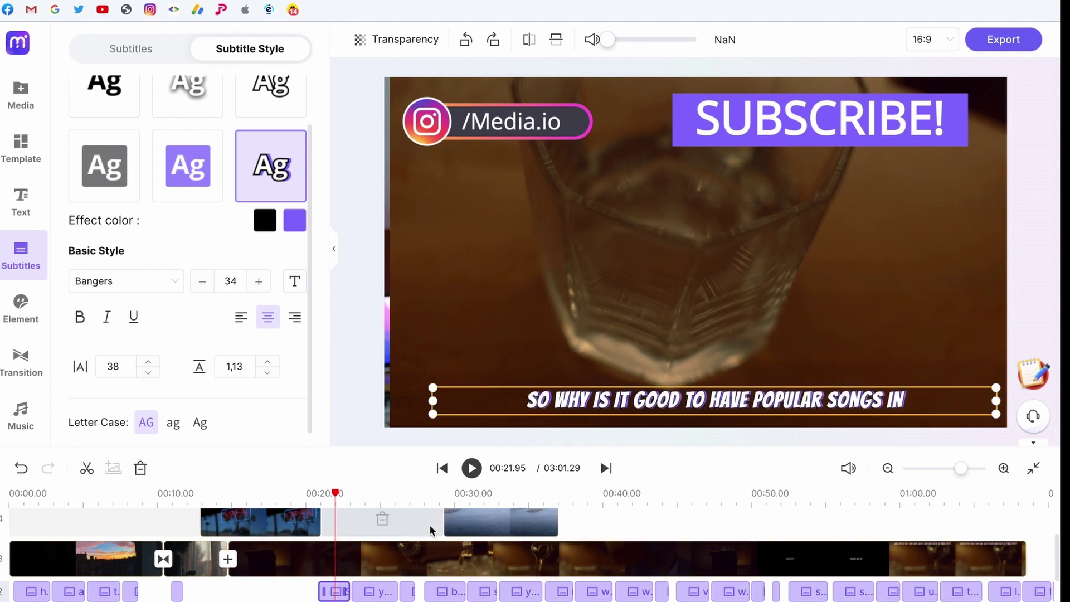
Step: Rotate the subtitle a full turn back upright and set its transparency to 83%
left_click(397, 39)
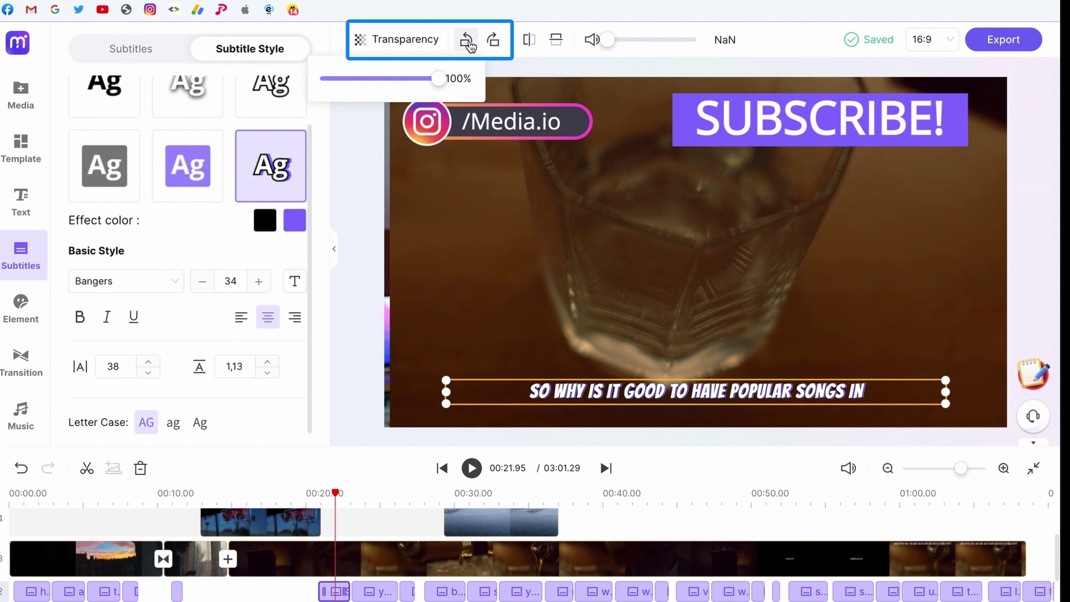
left_click(468, 43)
left_click(468, 43)
left_click(469, 43)
left_click(469, 43)
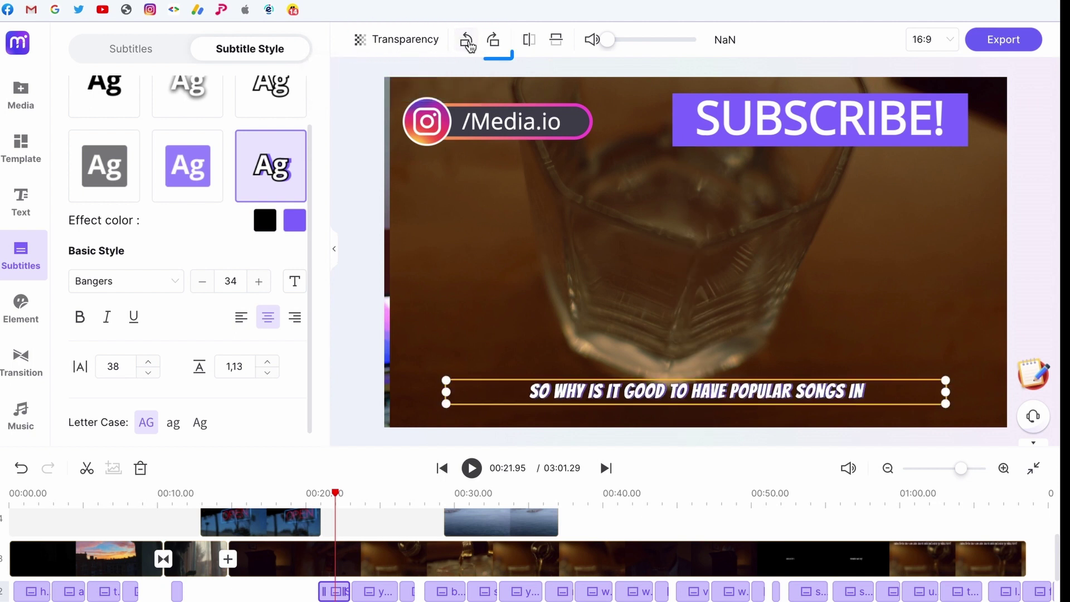
left_click(396, 39)
left_click(325, 78)
left_click_drag(320, 79, 419, 79)
left_click(131, 48)
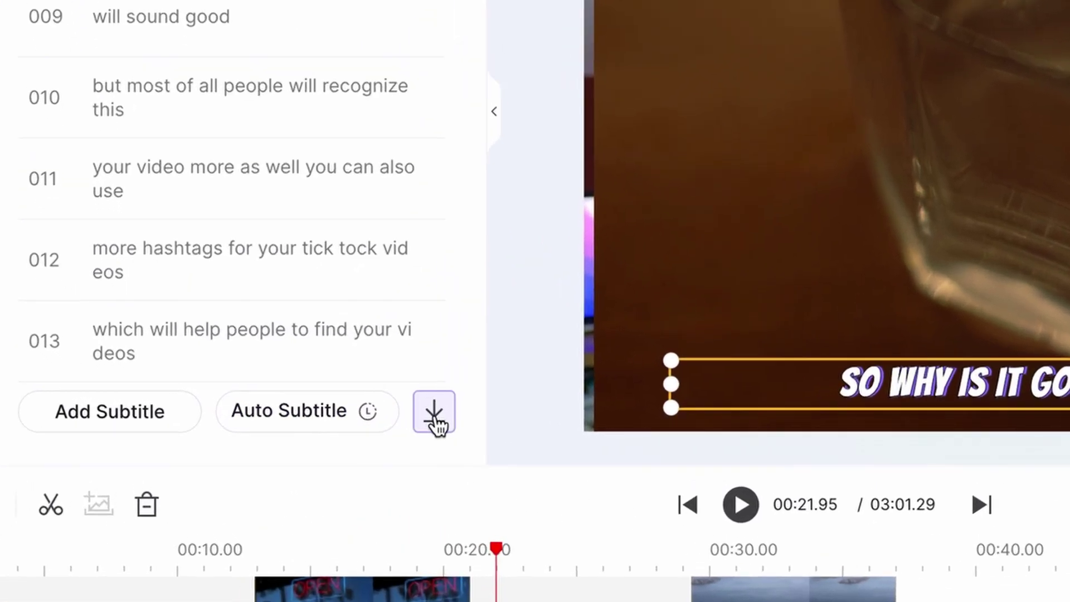
left_click(437, 425)
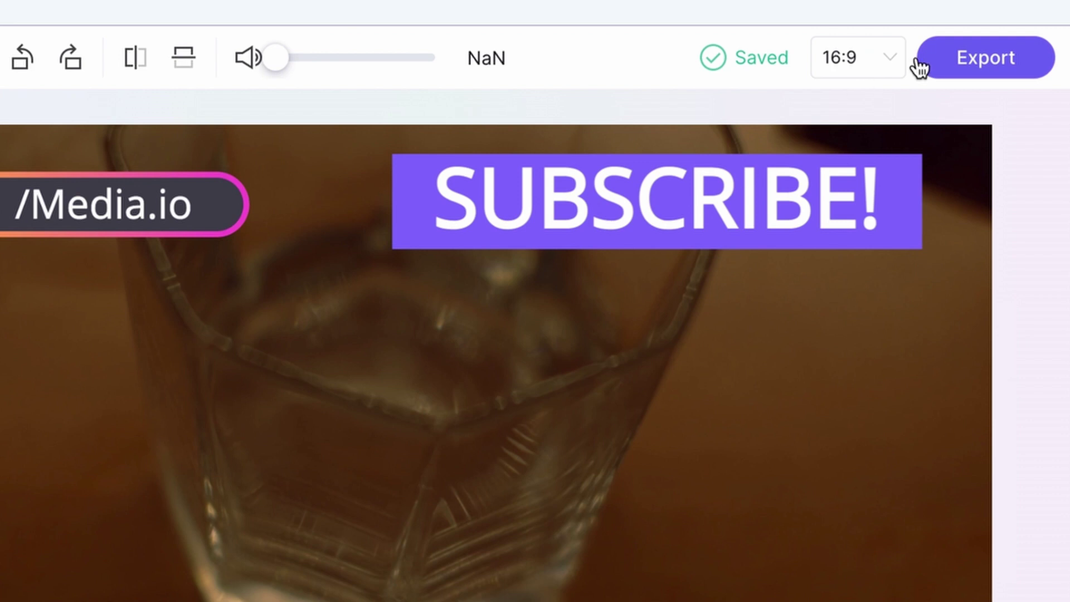
left_click(1020, 64)
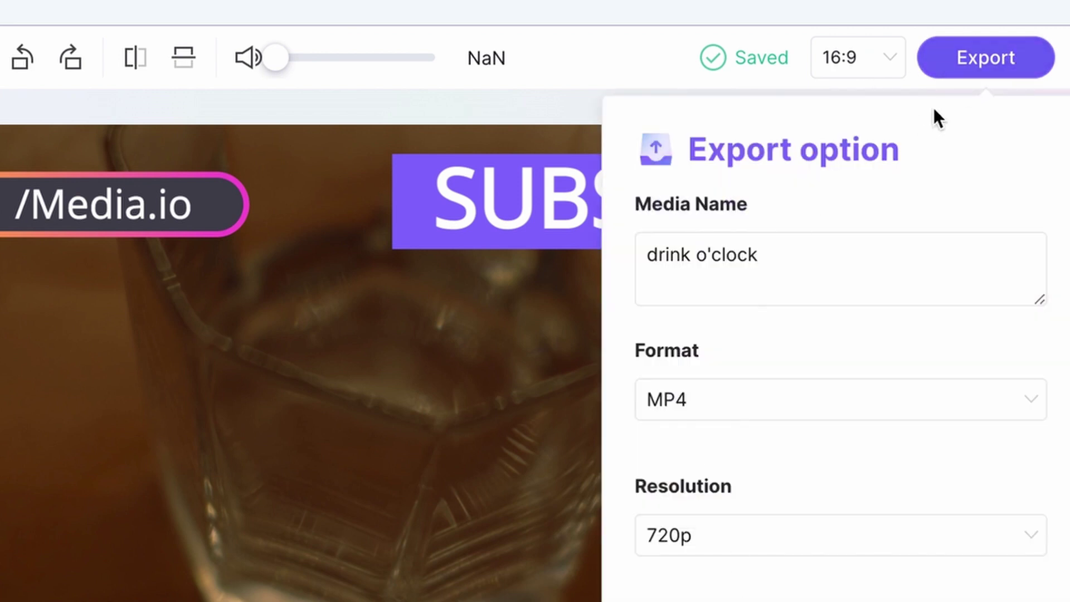
left_click(1004, 62)
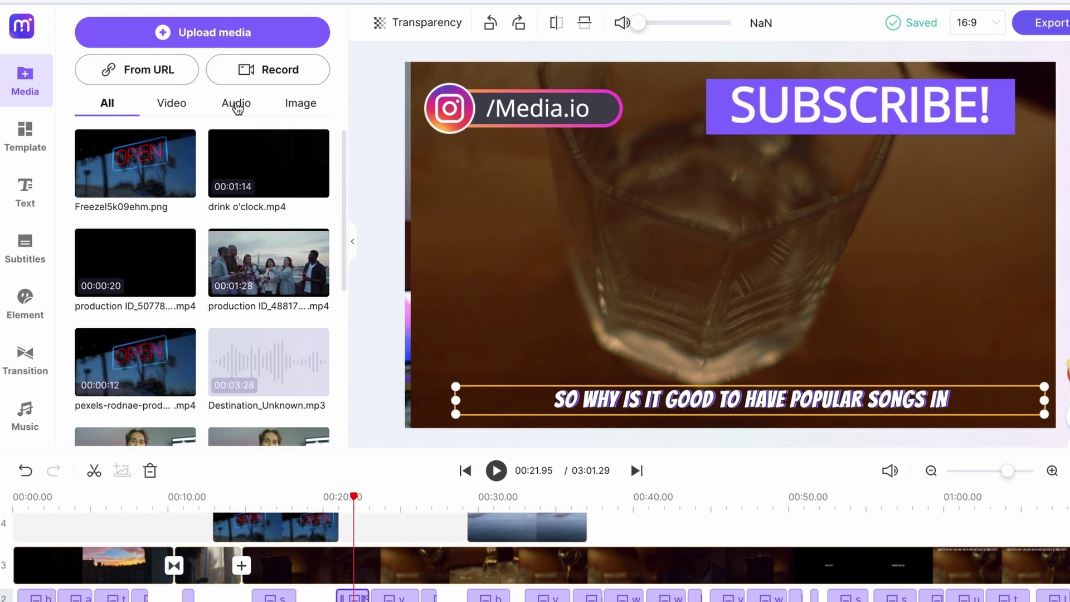
Step: Add Inspiring-Ambeint-memories music at 0:00 with 0.5 fade in/out and volume 39
left_click(237, 105)
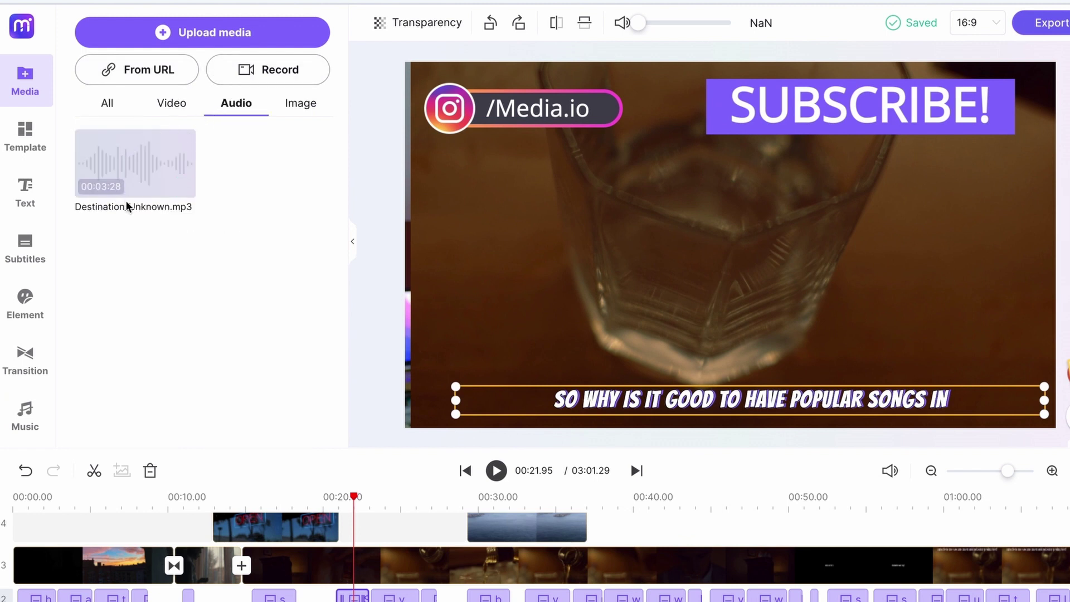
mouse_move(125, 179)
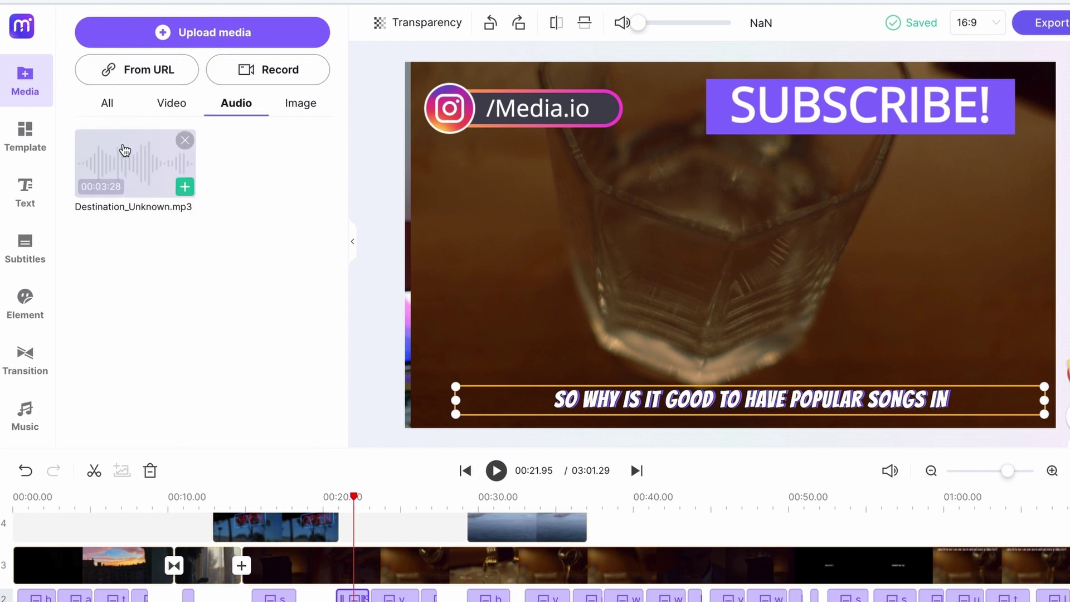
left_click(25, 413)
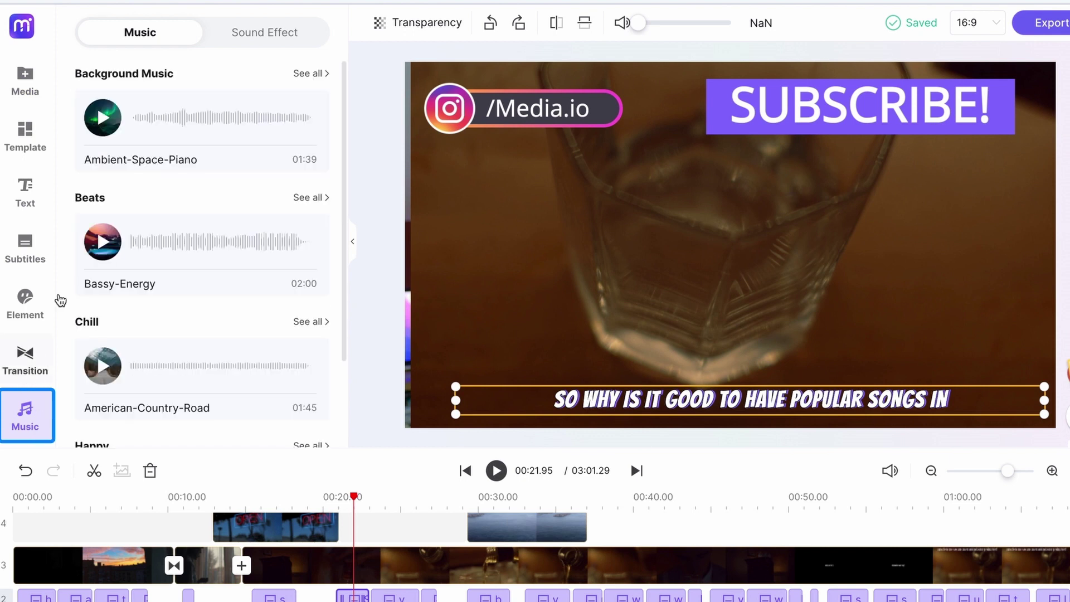
scroll(186, 112, "down", 3)
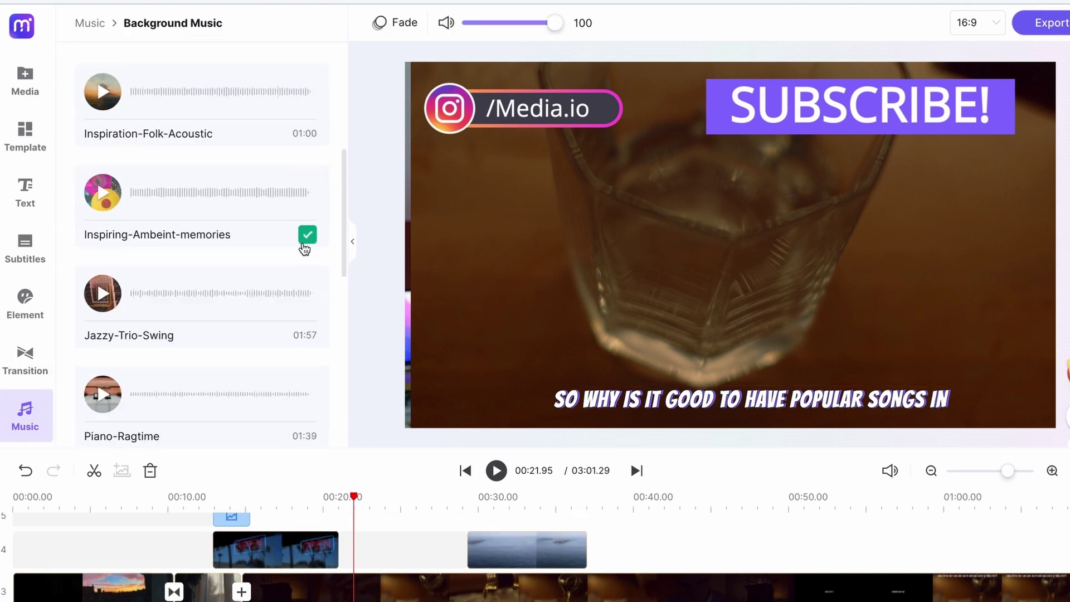
scroll(78, 553, "down", 2)
scroll(78, 554, "up", 5)
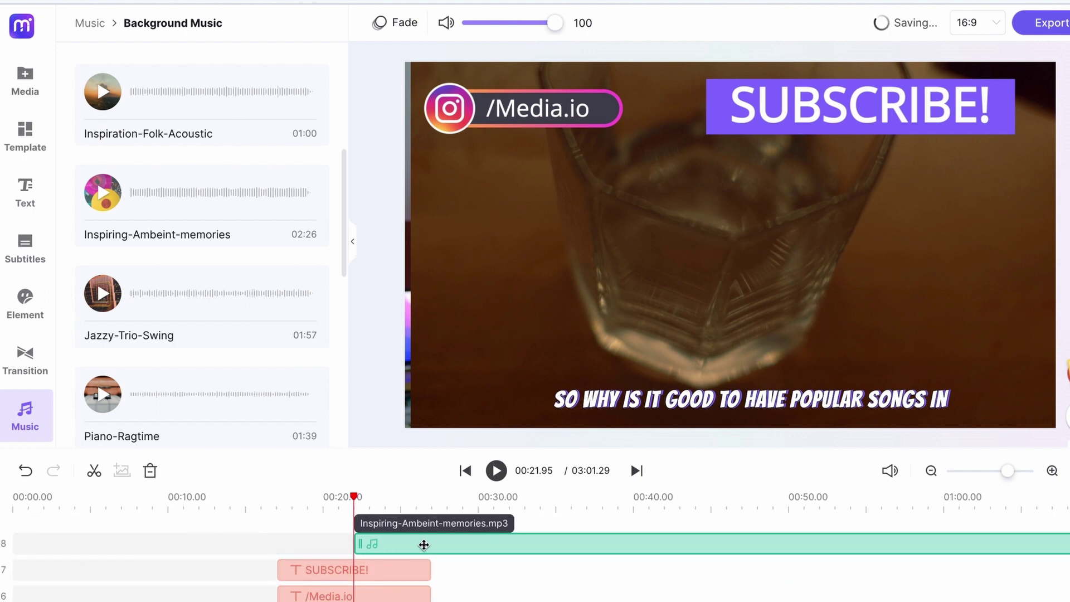
left_click_drag(371, 546, 103, 547)
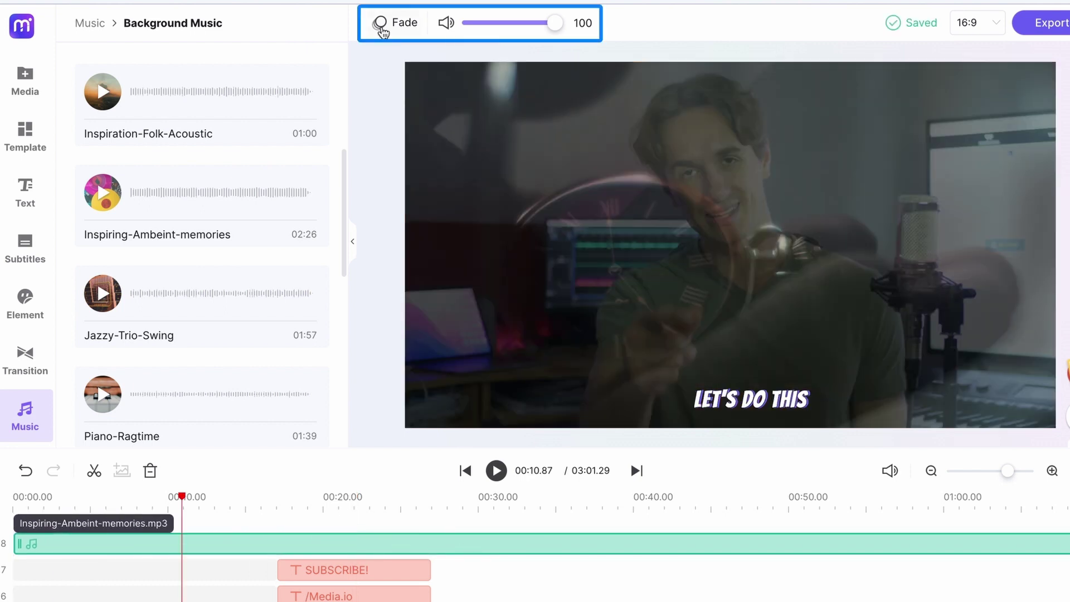
left_click(382, 25)
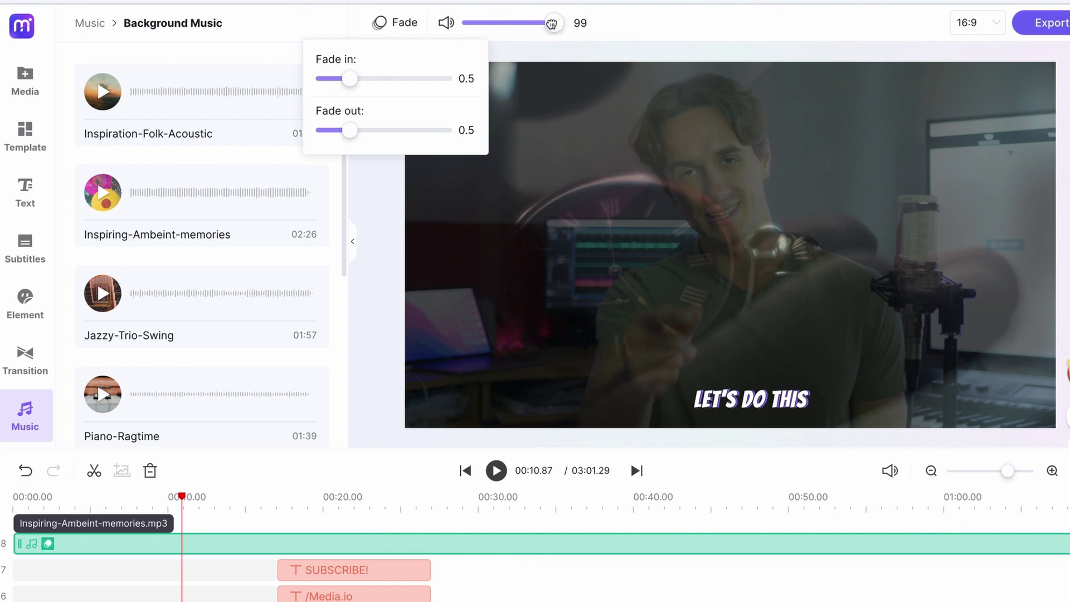
left_click(450, 24)
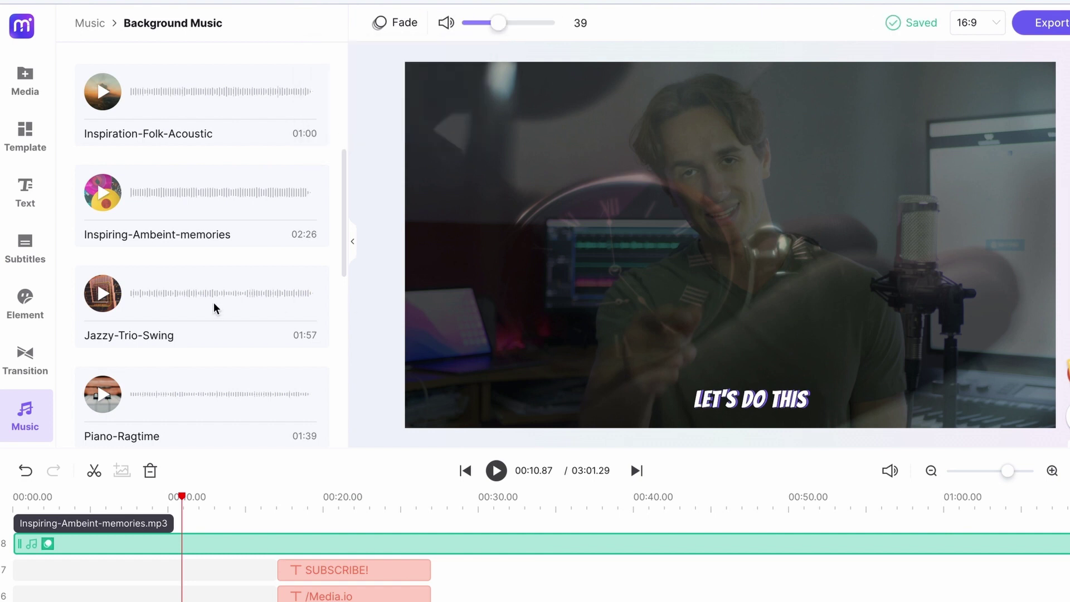
Step: Place the heart-eyes emoji clip just before the 10-second mark and rewind to 0:00
left_click(35, 305)
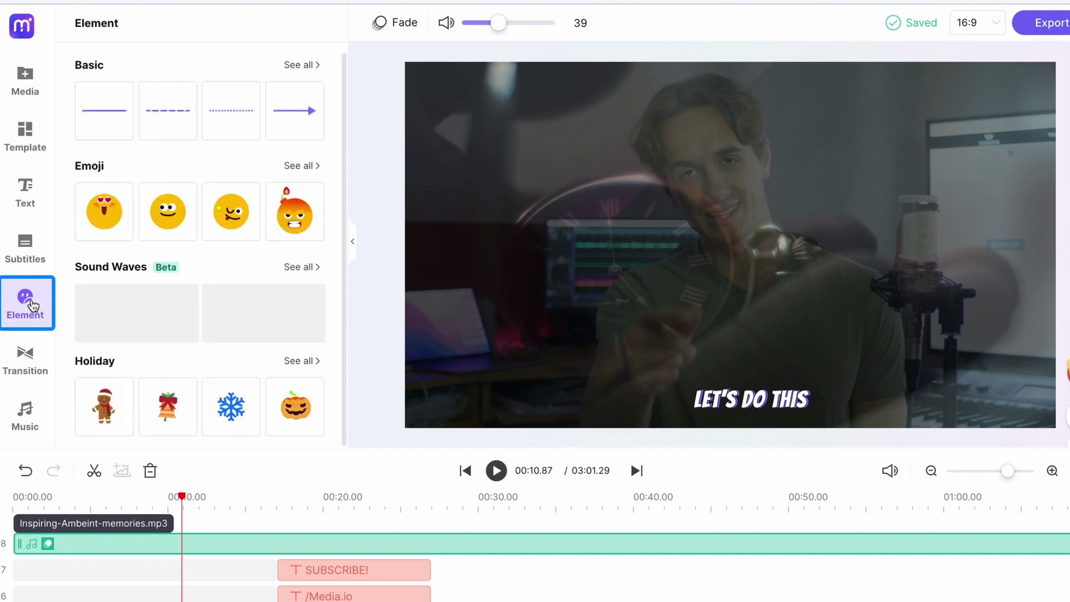
left_click_drag(110, 139, 263, 548)
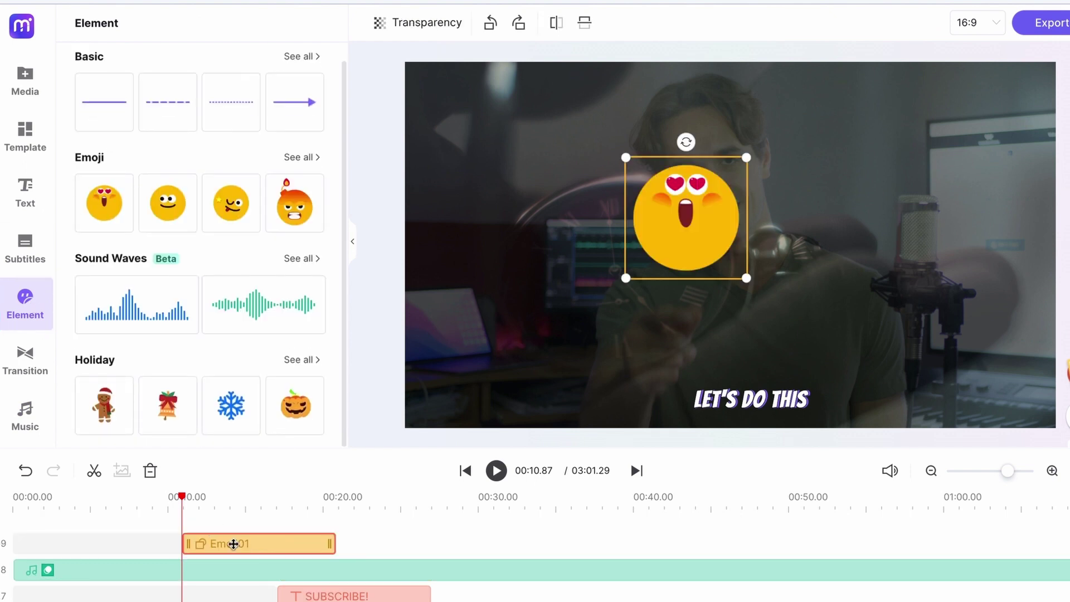
left_click_drag(192, 544, 134, 543)
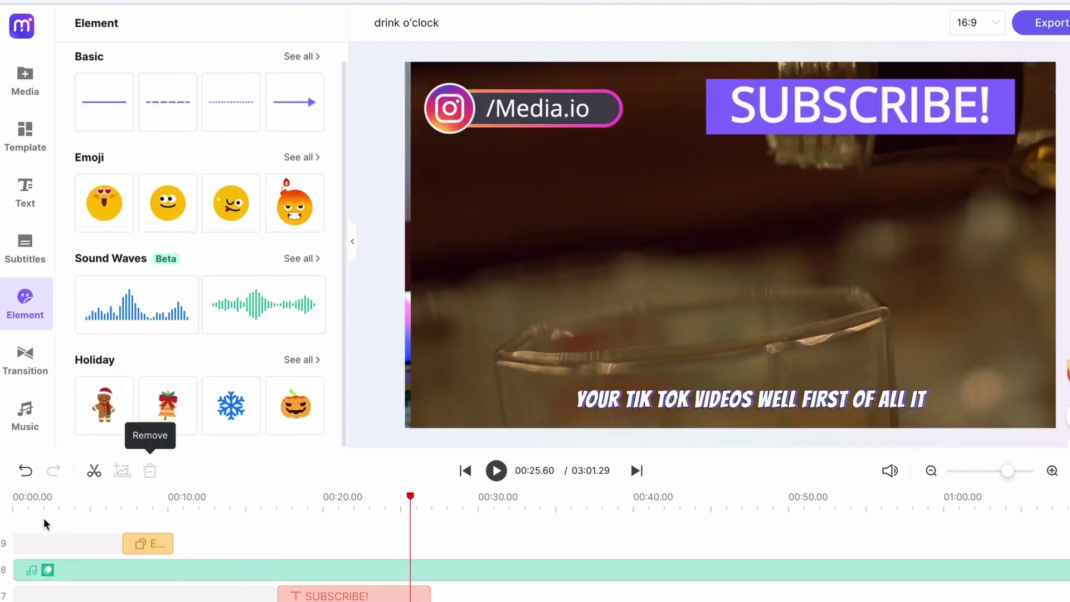
left_click_drag(44, 512, 1, 517)
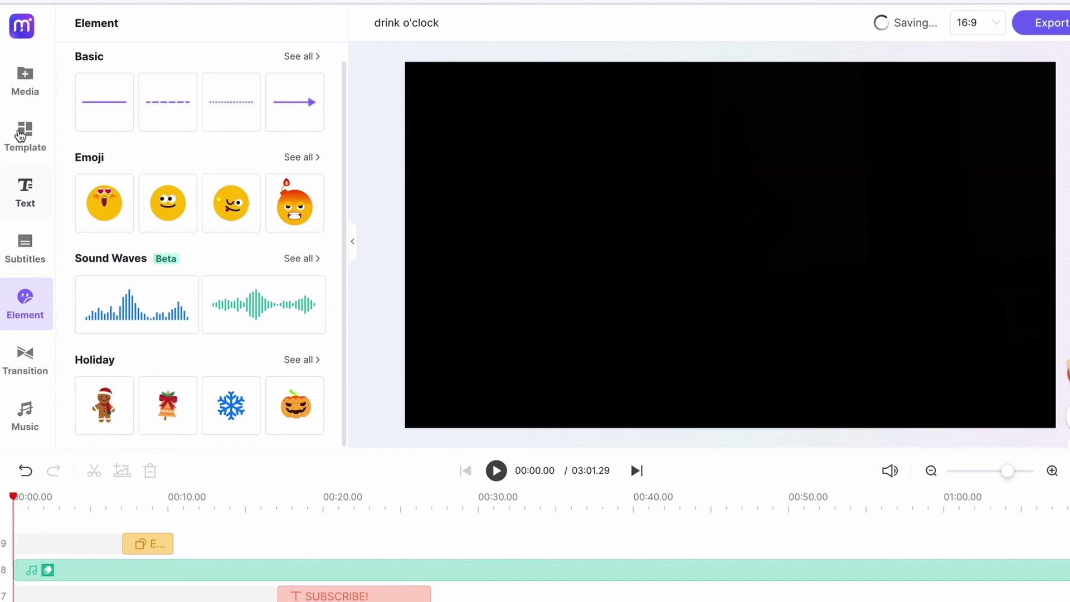
Step: Preview the Final Day sale template and browse further templates in the library
left_click(29, 146)
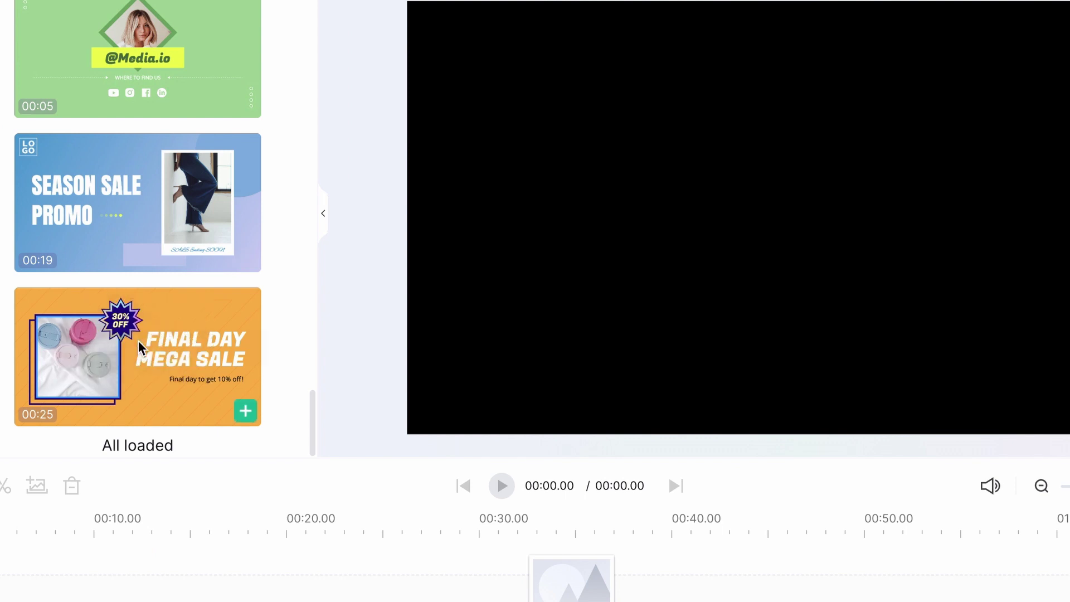
left_click(138, 346)
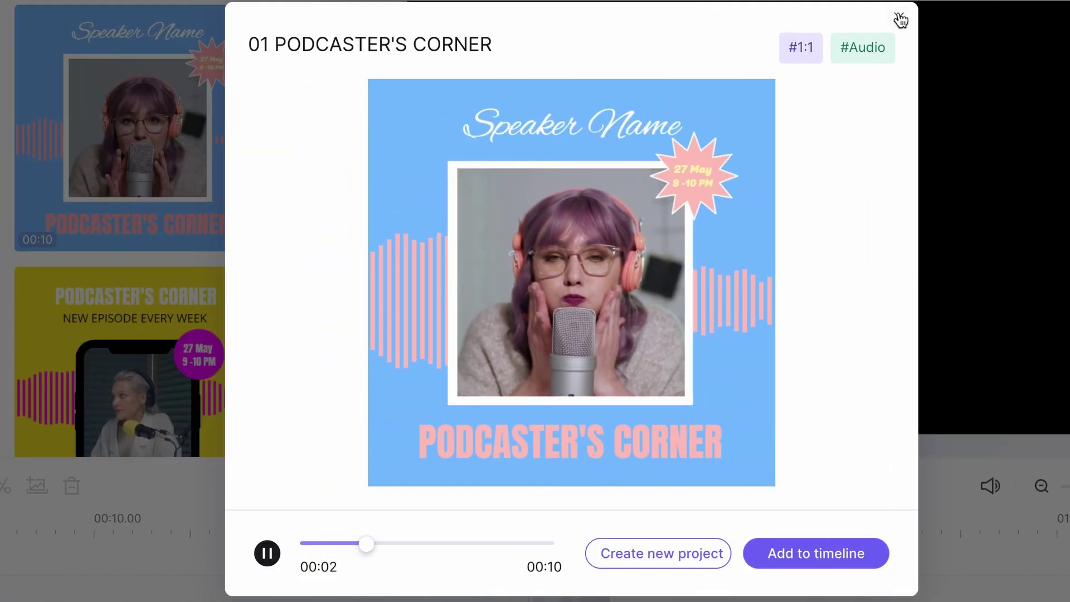
left_click(899, 24)
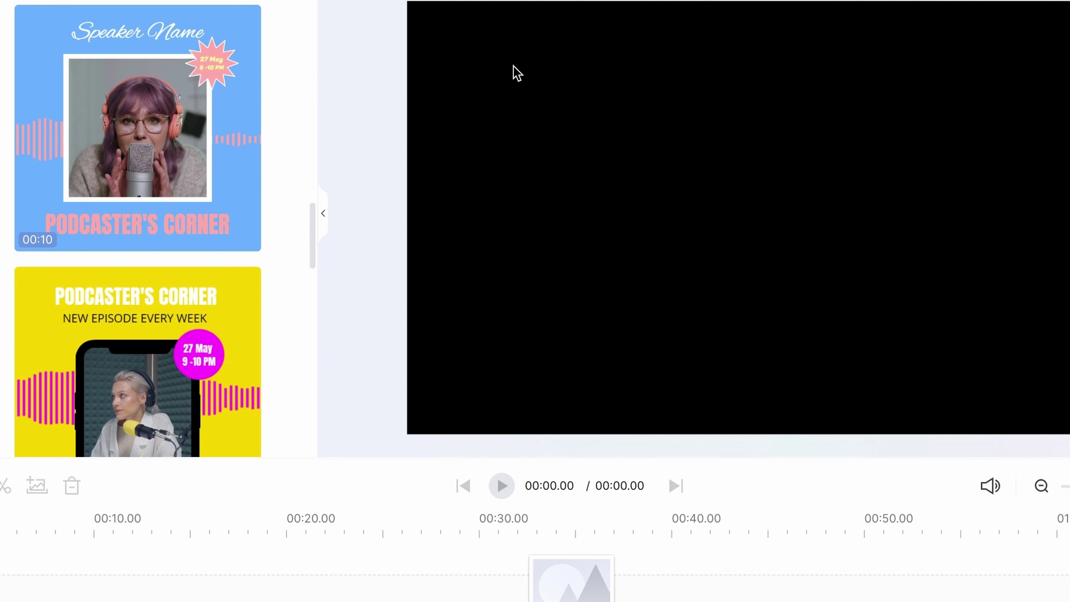
scroll(105, 244, "down", 10)
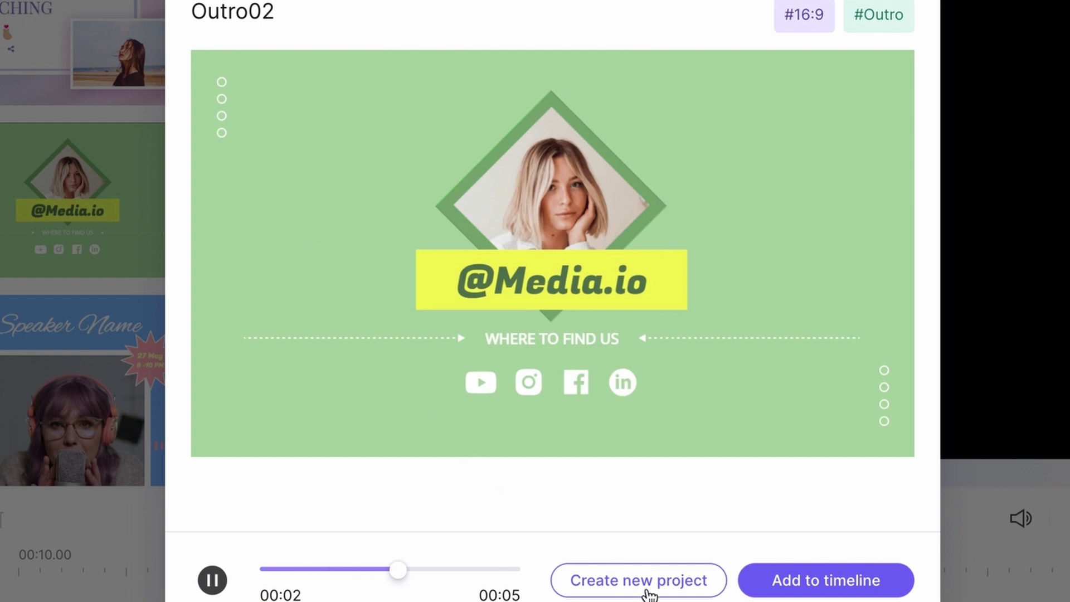
Step: Add Outro02 to the timeline and replace its diamond-frame photo with the neon OPEN image
left_click(605, 585)
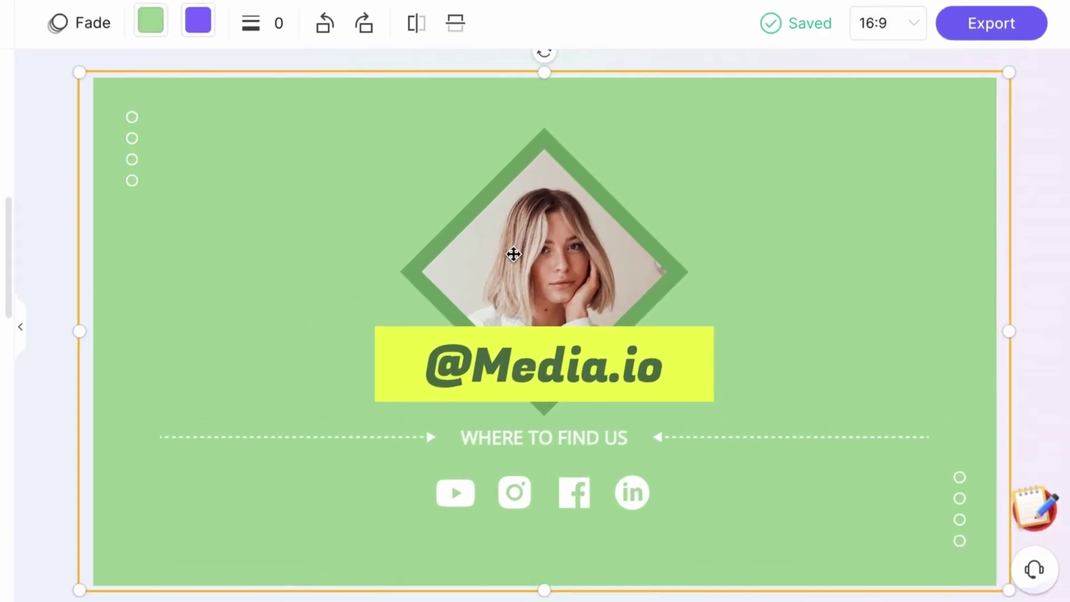
left_click(513, 255)
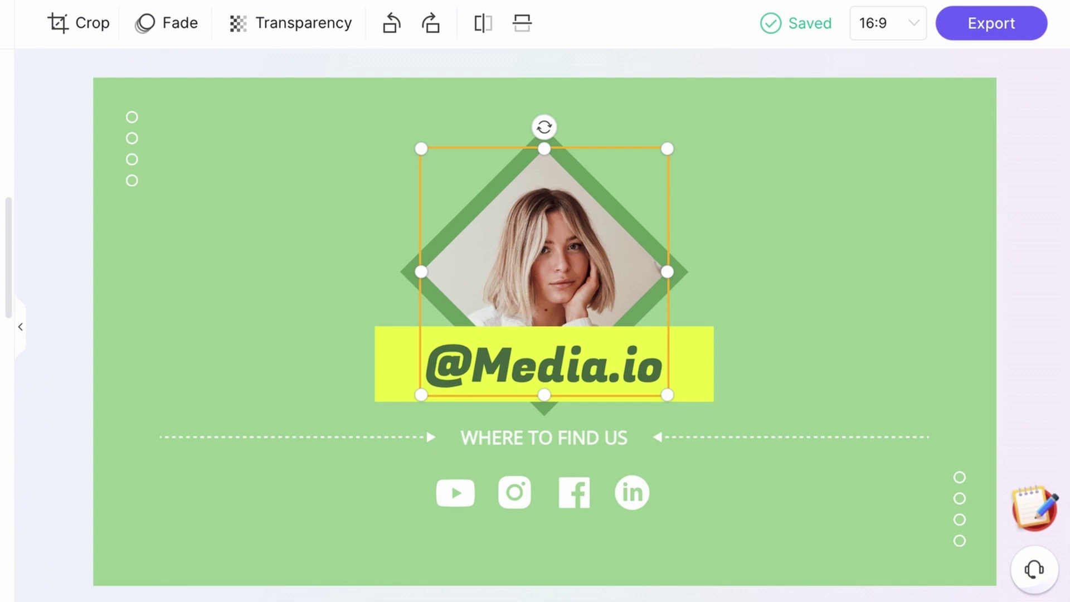
key("Delete")
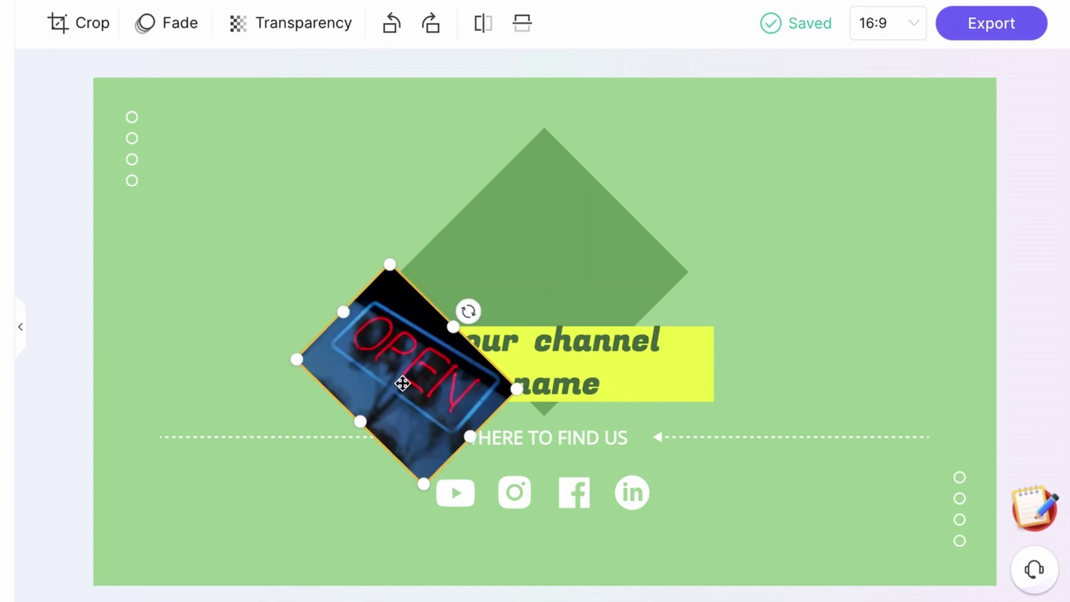
left_click_drag(402, 383, 526, 277)
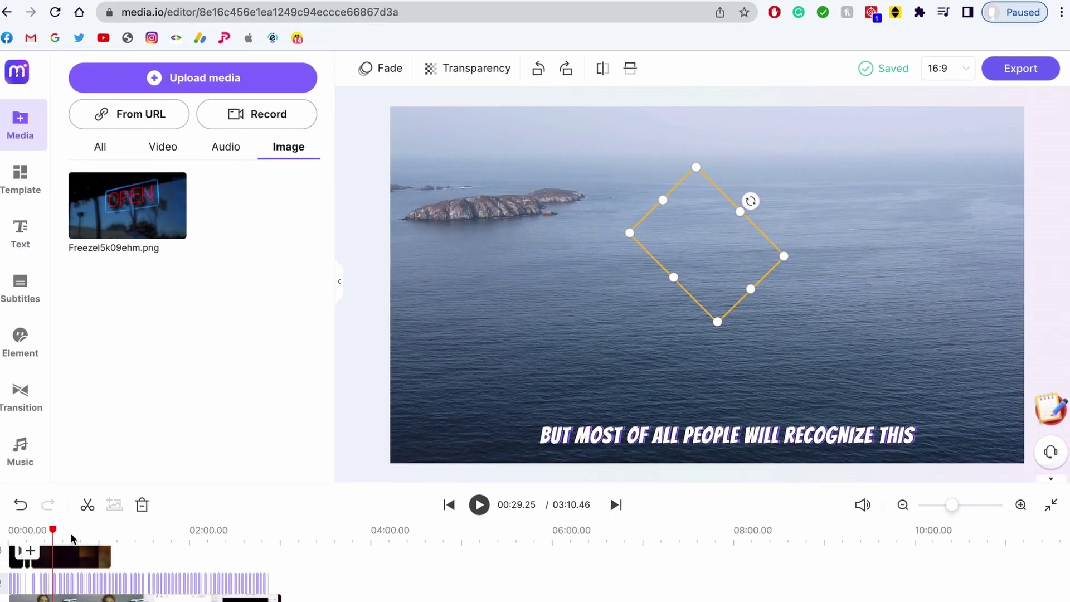
Step: Export the project as a 720p MP4 named 'First medi.io video'
left_click(70, 533)
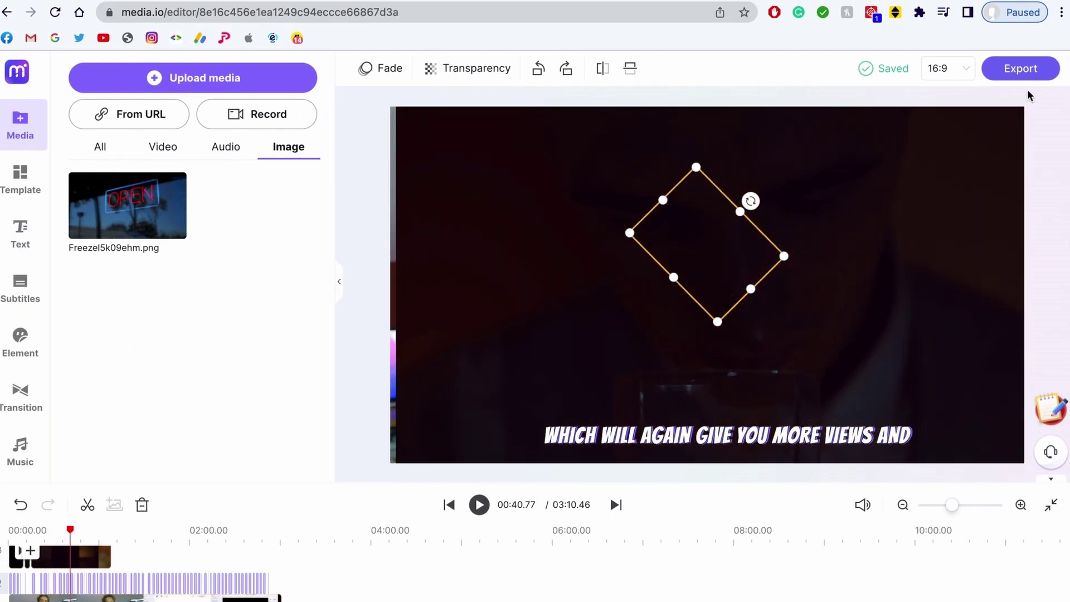
left_click(1029, 77)
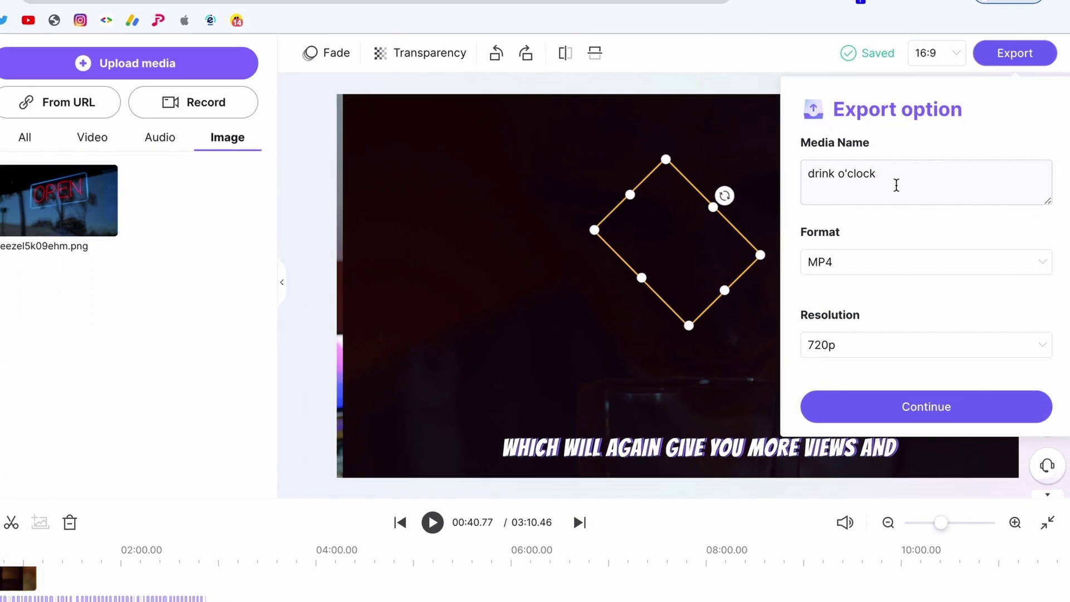
triple_click(909, 190)
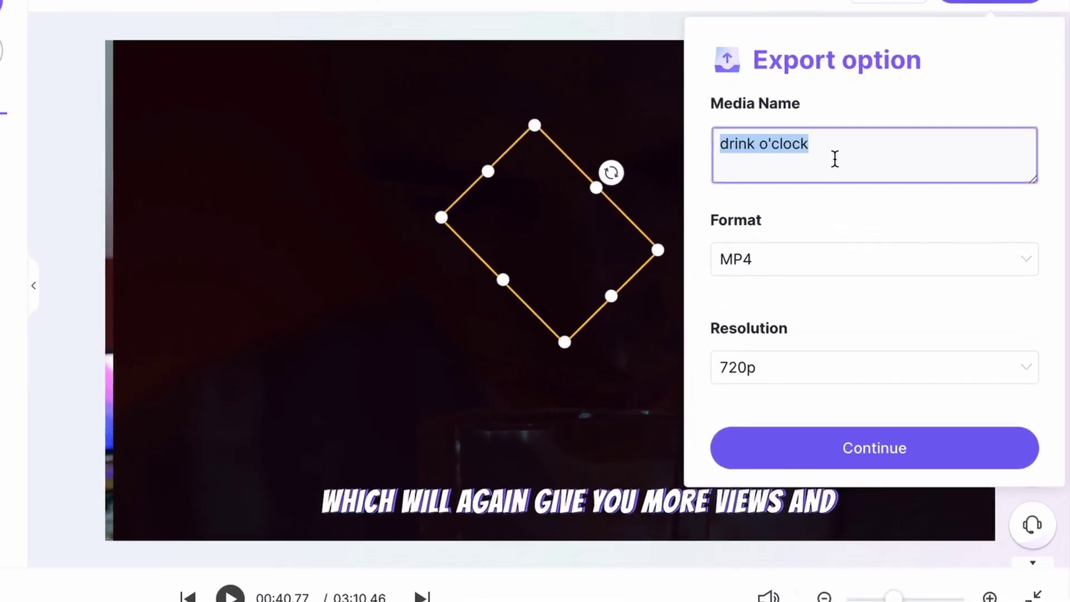
type("First medi.io video")
left_click(891, 266)
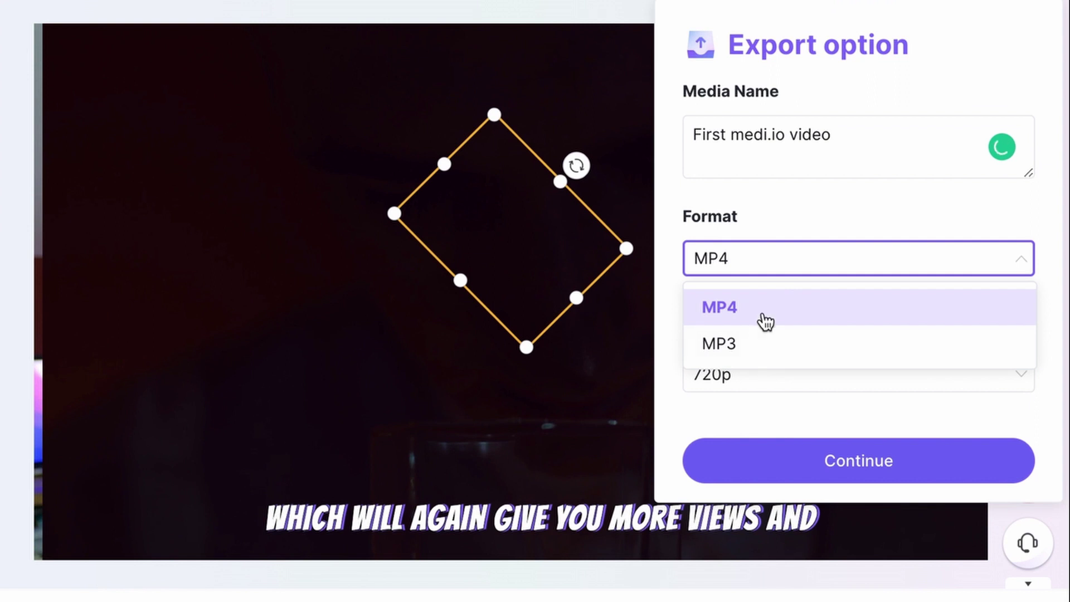
left_click(765, 322)
left_click(768, 372)
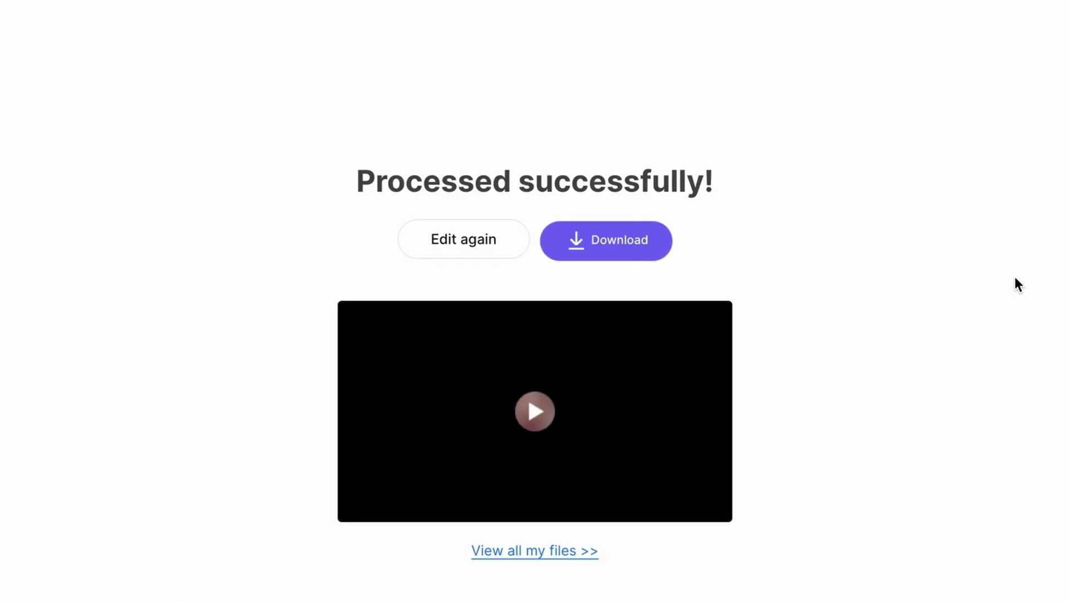
Step: Save First medi.io video.mp4 to Downloads and open the downloaded file
left_click(616, 240)
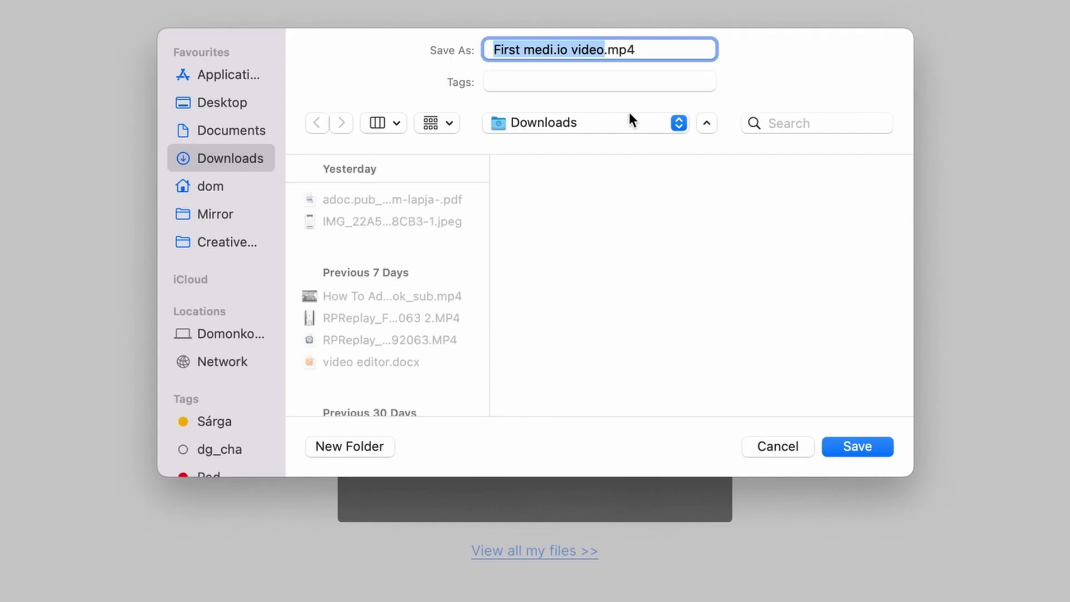
key("Return")
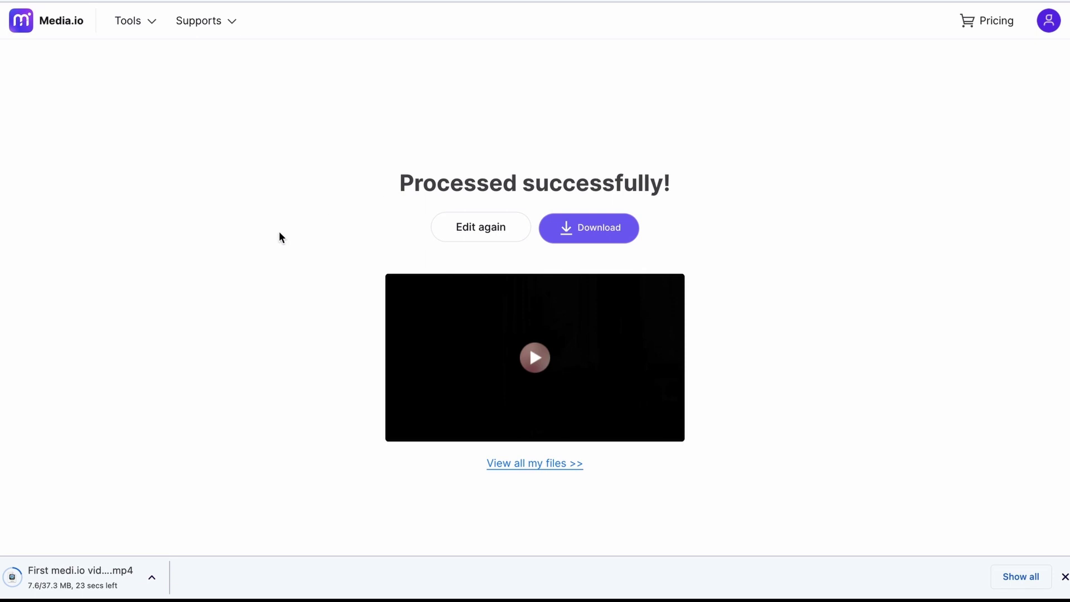
left_click(90, 576)
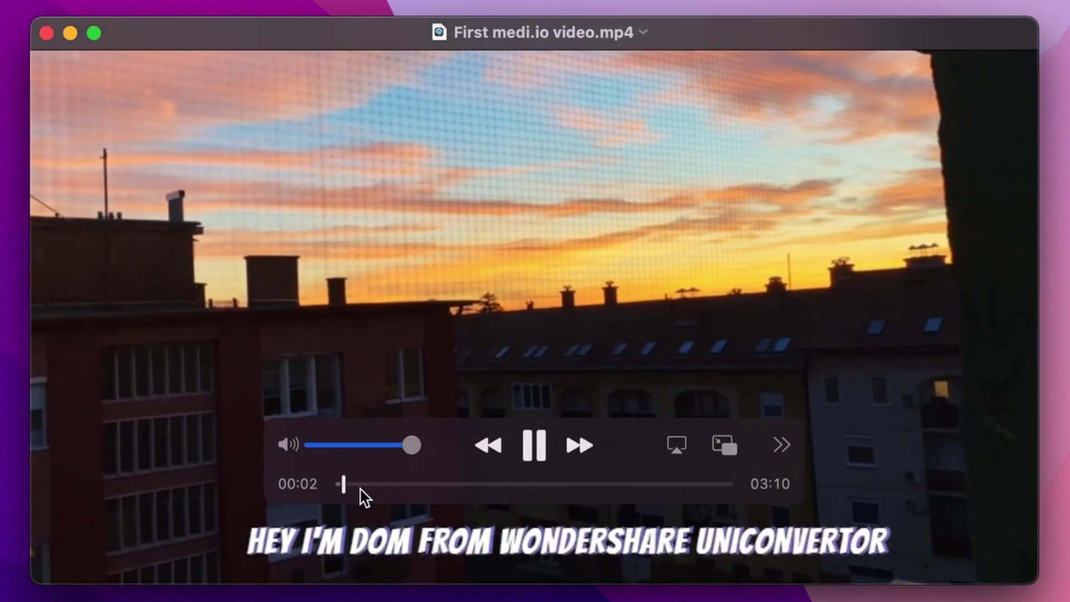
Step: Scrub First medi.io video forward to around 00:31 to view later scenes
left_click_drag(363, 484, 399, 484)
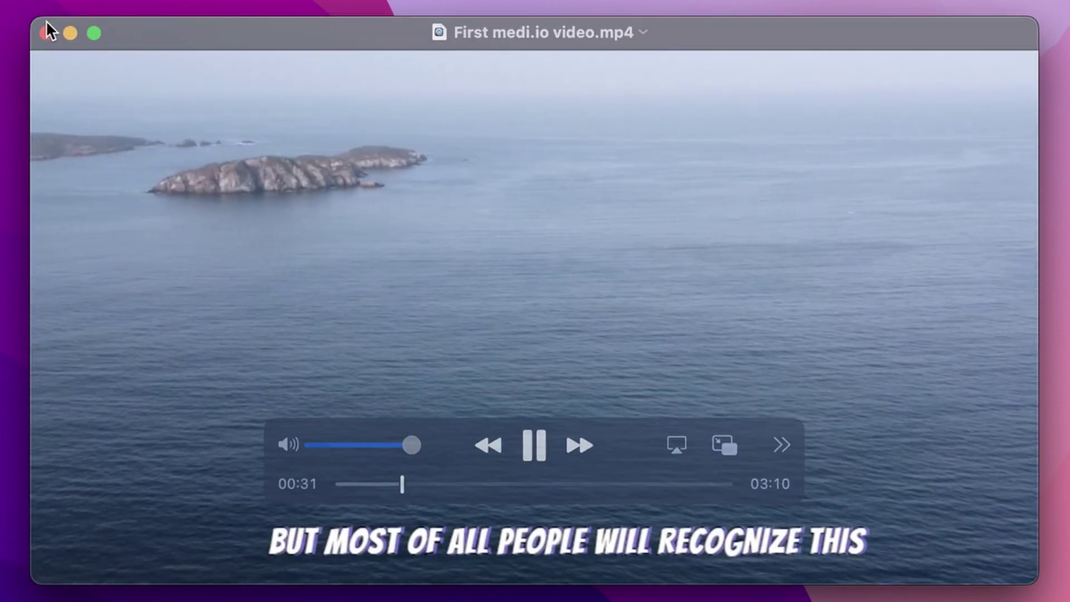